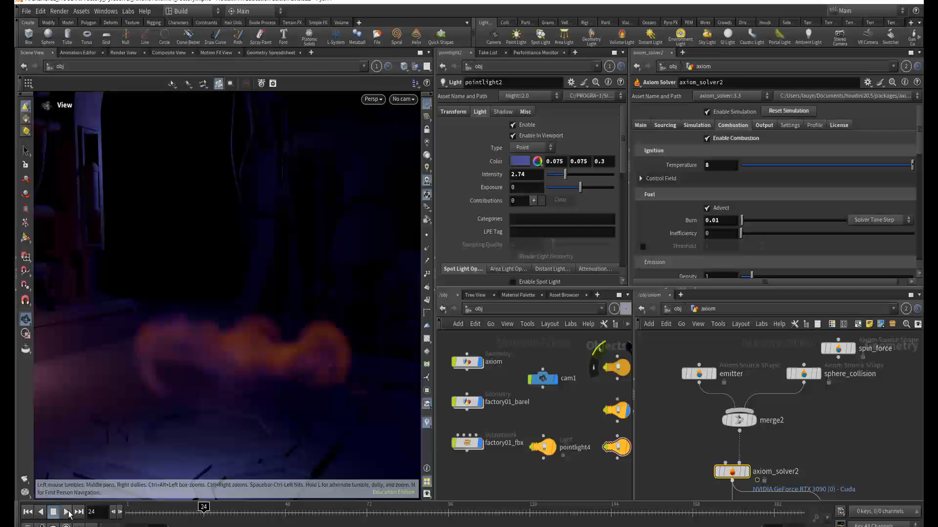
Step: Play the smoke simulation in the viewport and view the nodes around axiom_solver2
left_click(67, 511)
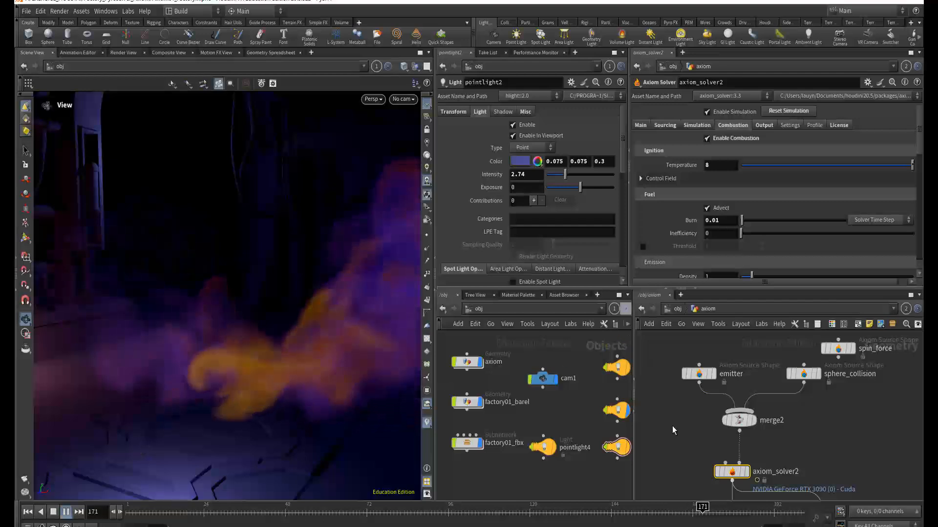
middle_click_drag(672, 425, 673, 397)
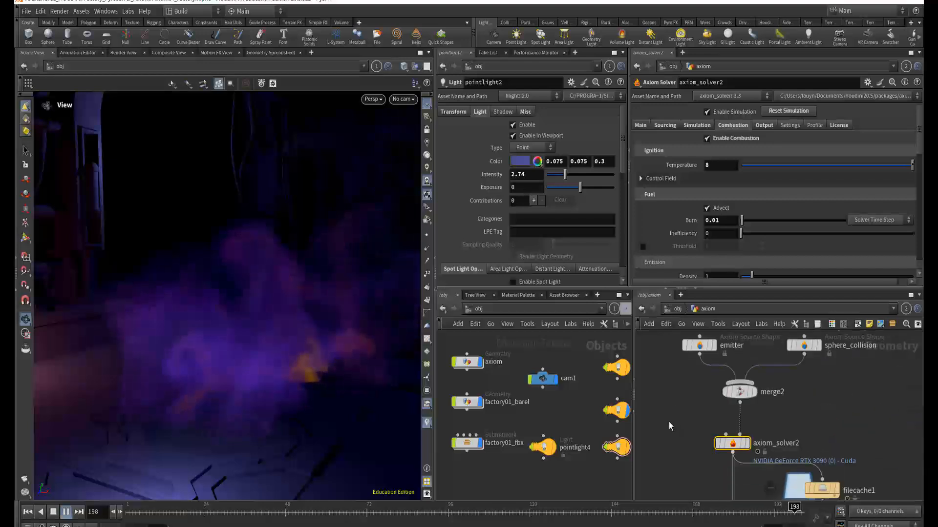
scroll(667, 389, "down", 1)
mouse_move(666, 390)
middle_mouse_down()
mouse_move(662, 406)
mouse_move(670, 402)
middle_mouse_up()
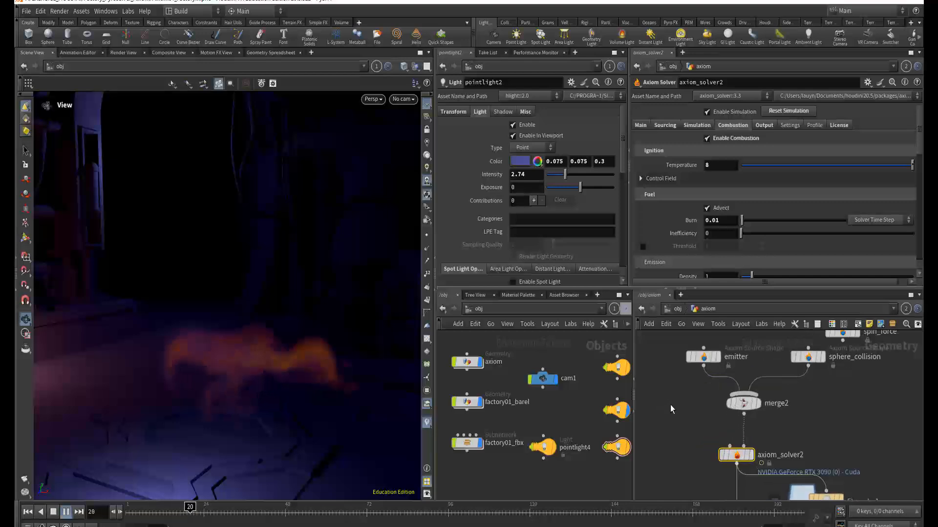
scroll(670, 406, "up", 2)
middle_click_drag(679, 420, 676, 417)
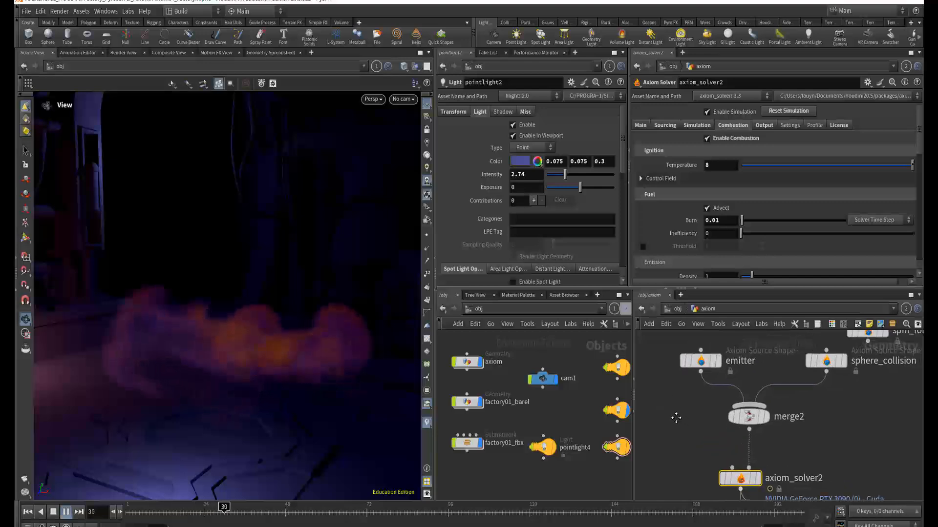
Step: Go up to the object level and re-enter the axiom geometry network
left_click(677, 310)
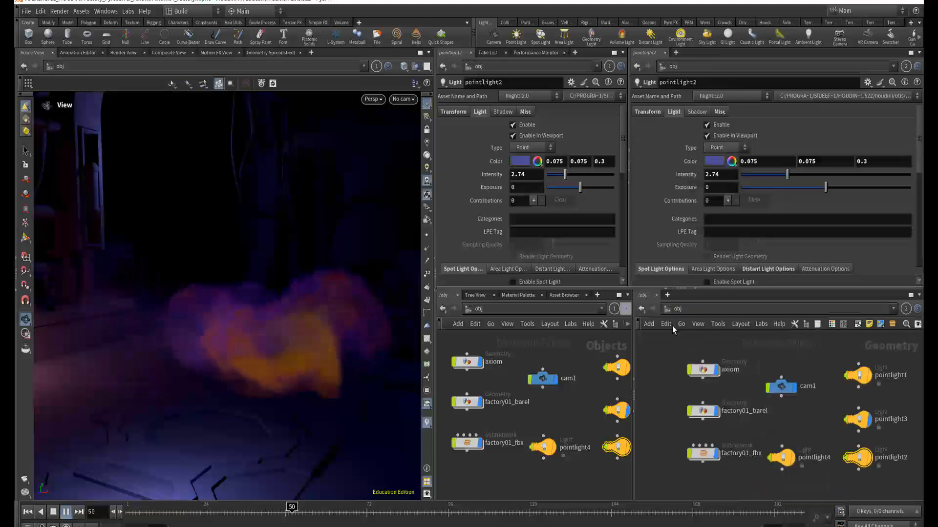
double_click(703, 371)
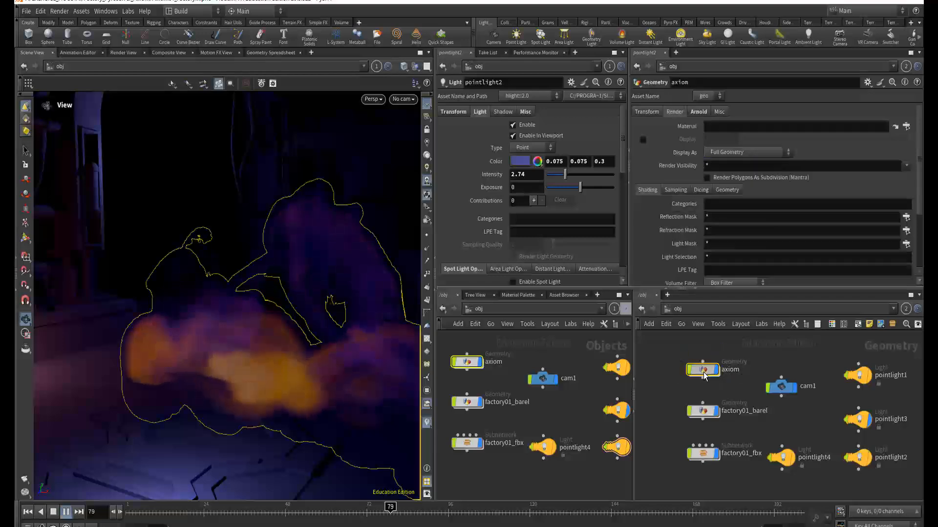
middle_click_drag(694, 421, 683, 440)
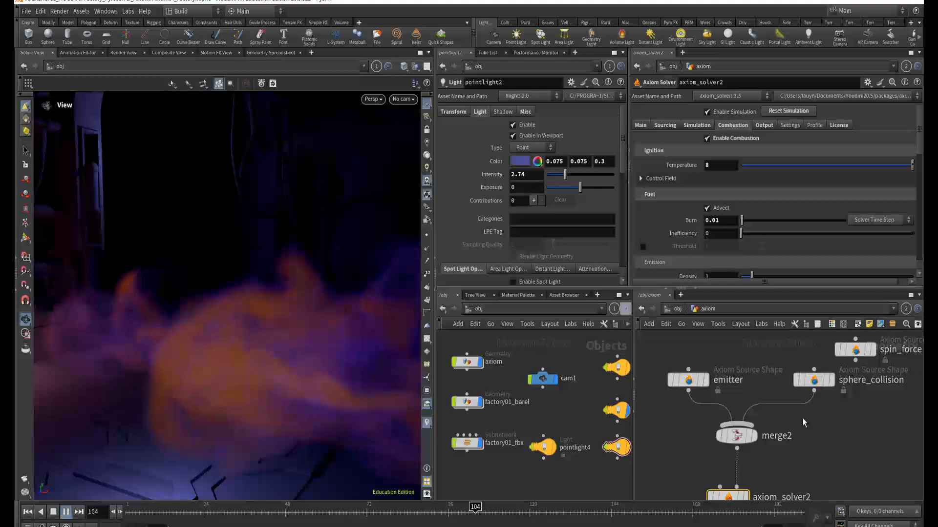
Step: Show the Axiom node types that can be added to the network
key("Tab")
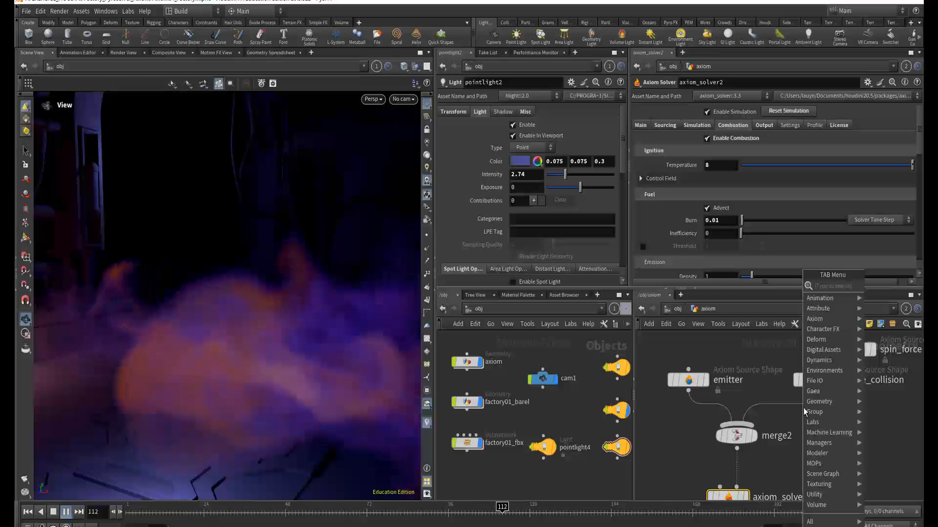
mouse_move(829, 320)
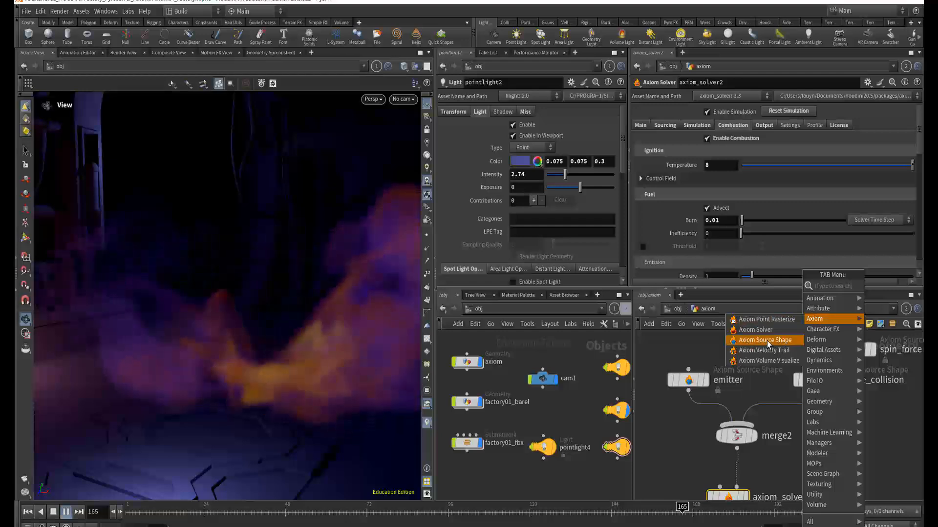
left_click(685, 349)
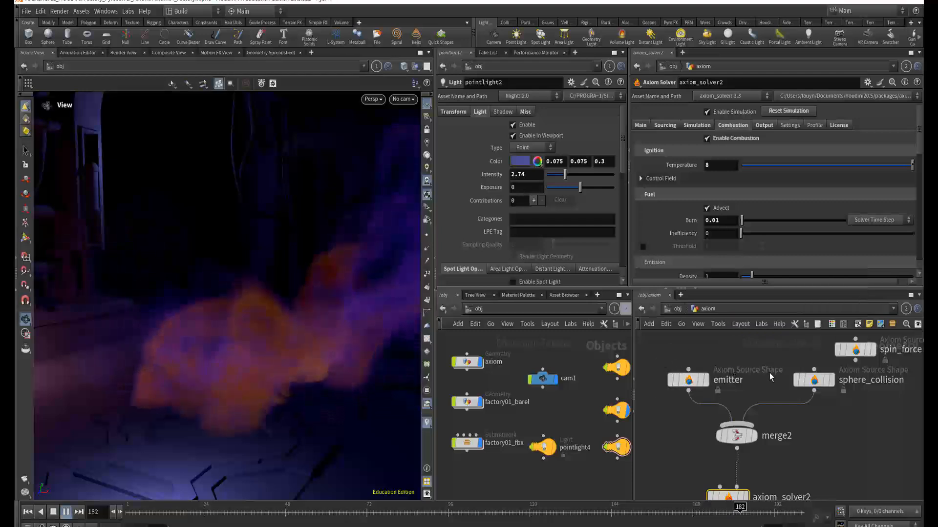
Step: Move the sphere_collision node slightly closer to merge2
left_click_drag(815, 386, 814, 398)
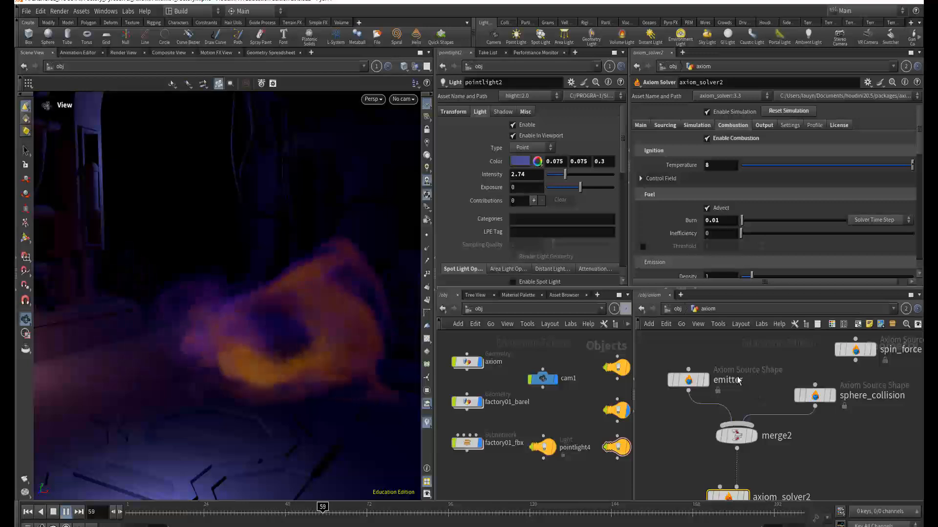
mouse_move(821, 400)
left_click_drag(820, 399, 816, 396)
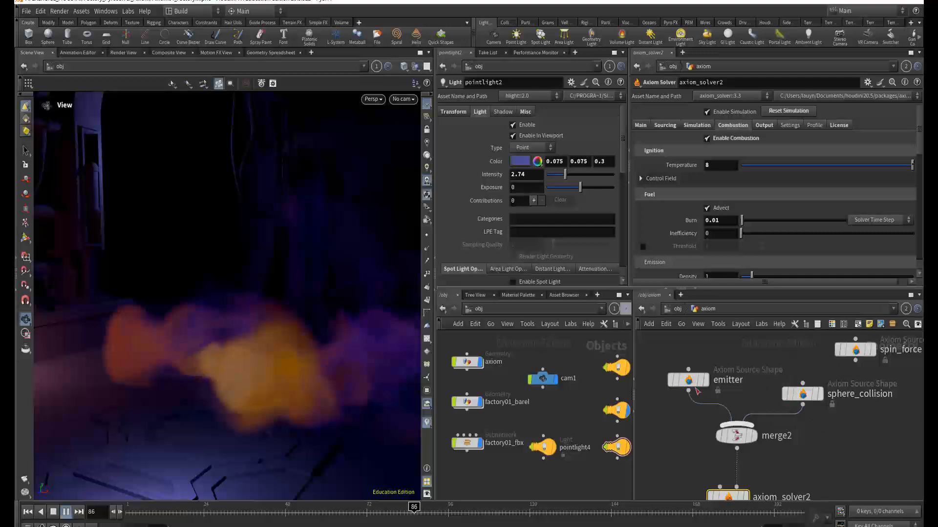
Step: Open the emitter node's settings and review its available source types and shapes
left_click(688, 382)
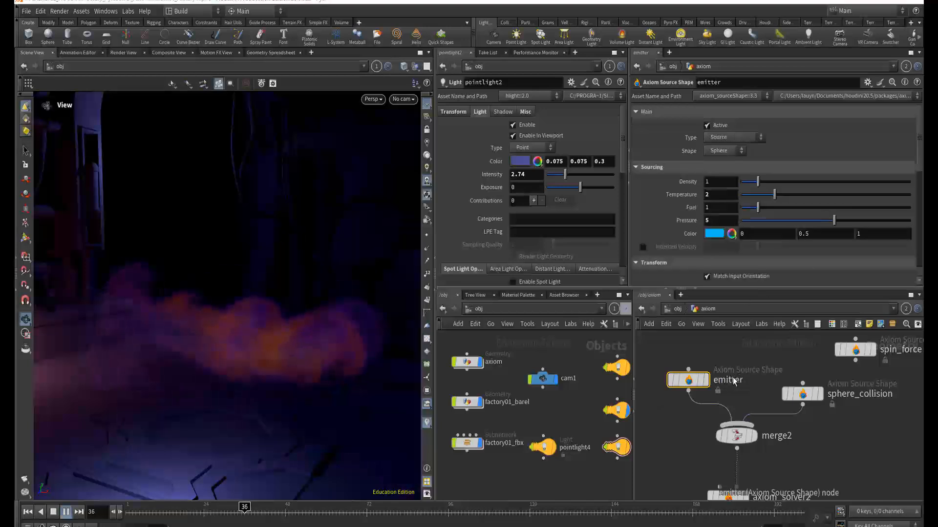
mouse_move(703, 384)
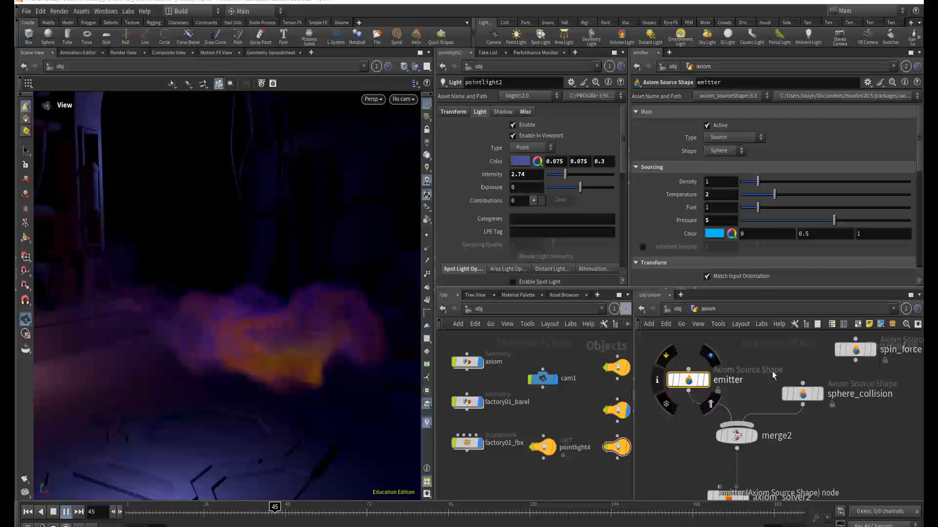
left_click(717, 139)
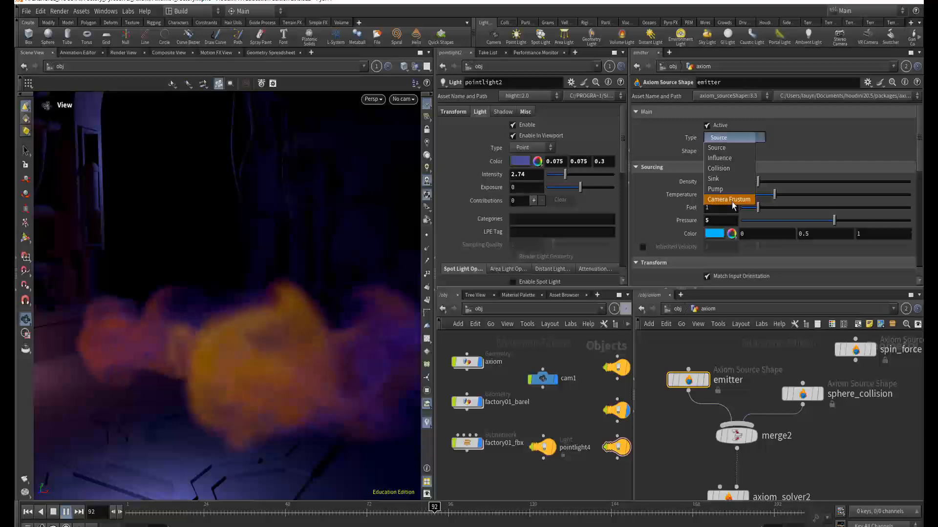
left_click(652, 149)
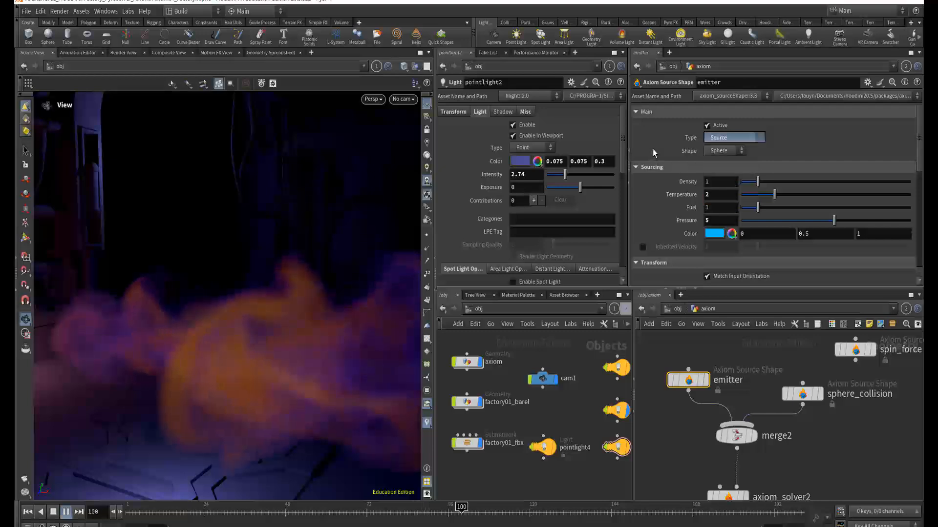
left_click(717, 151)
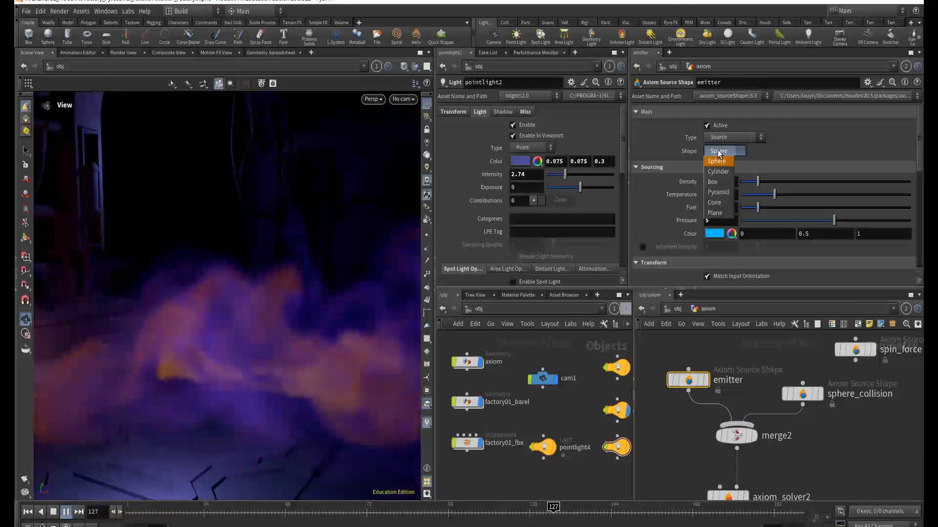
left_click(664, 151)
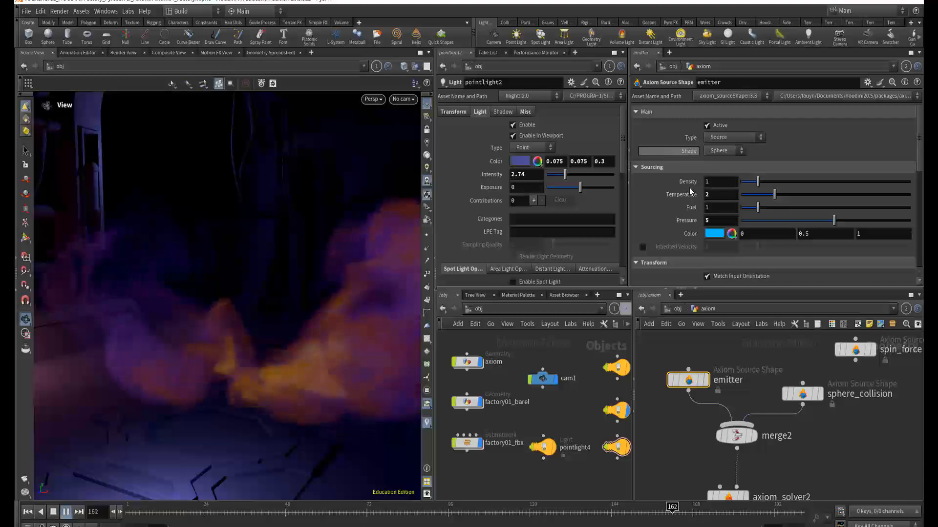
Step: Examine the emitter's transform, velocity noise and noise settings
scroll(694, 225, "down", 2)
scroll(693, 224, "down", 4)
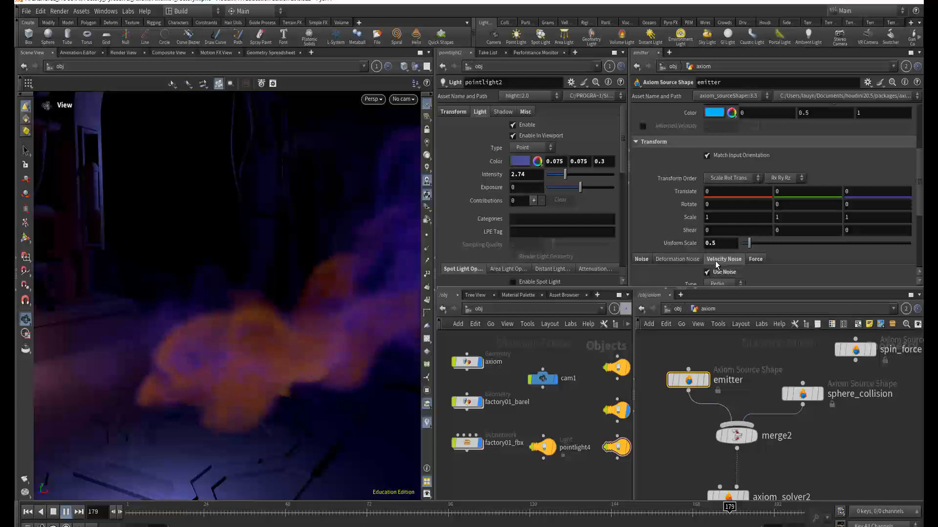
scroll(733, 262, "down", 1)
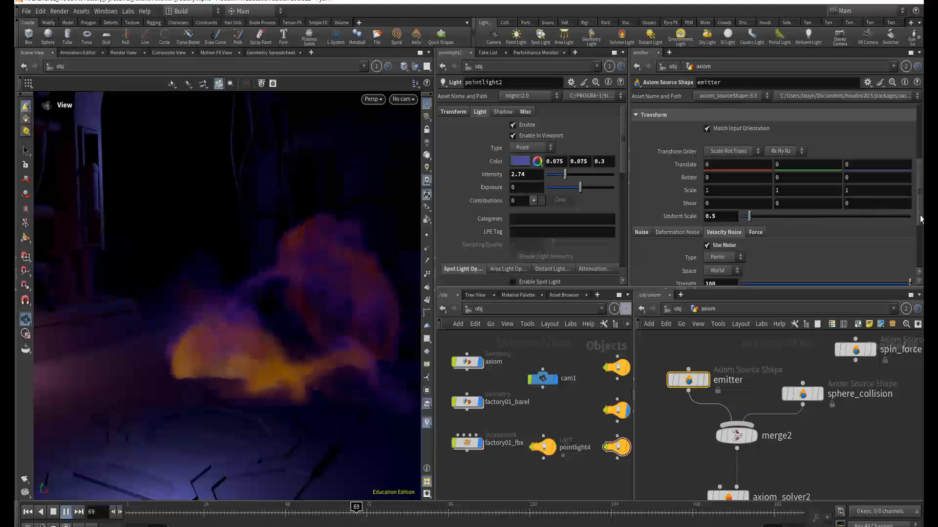
scroll(920, 219, "up", 3)
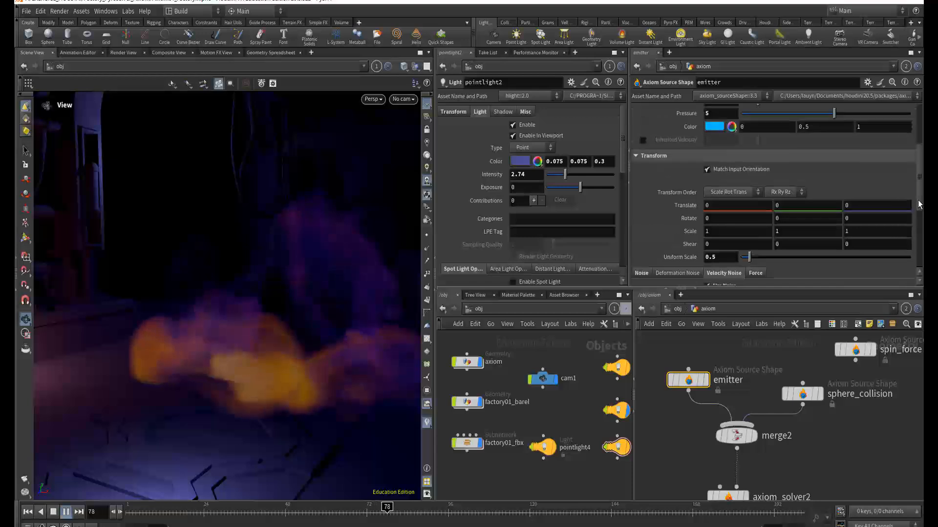
scroll(919, 223, "down", 2)
scroll(863, 224, "down", 2)
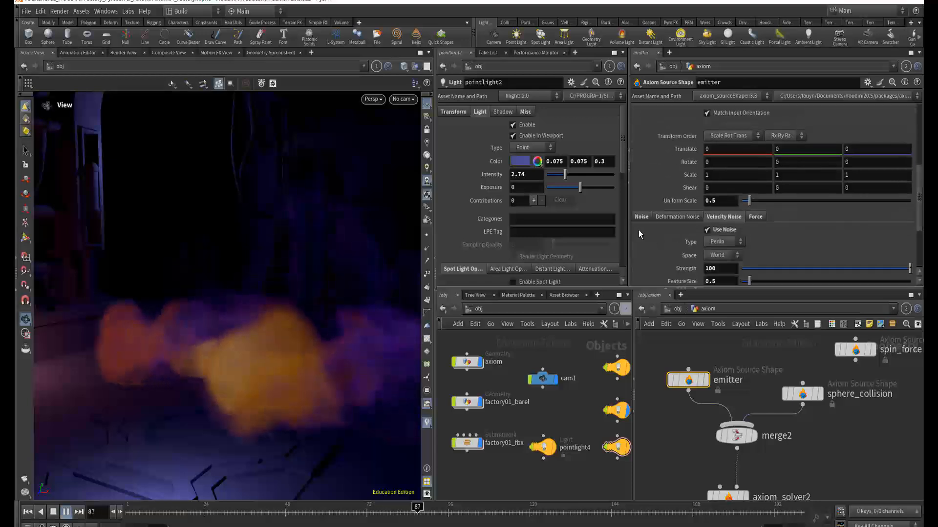
left_click(641, 217)
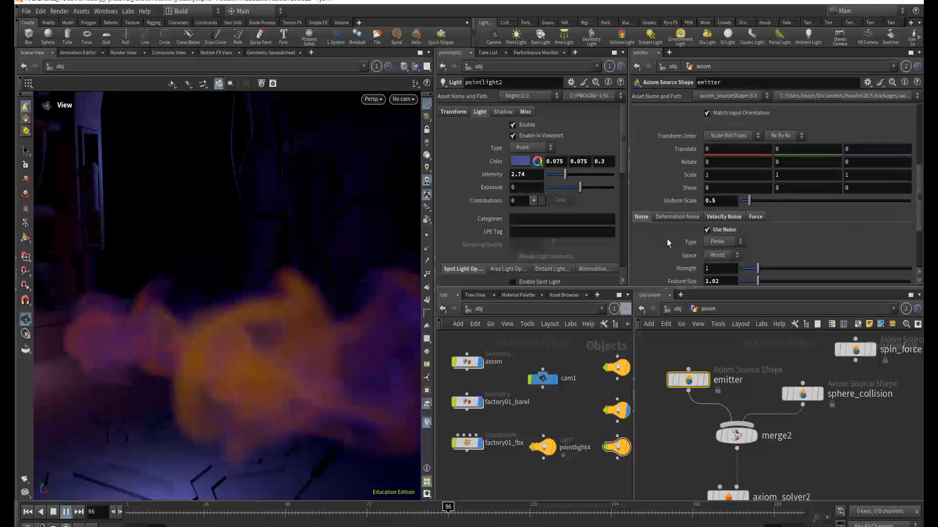
scroll(665, 271, "down", 2)
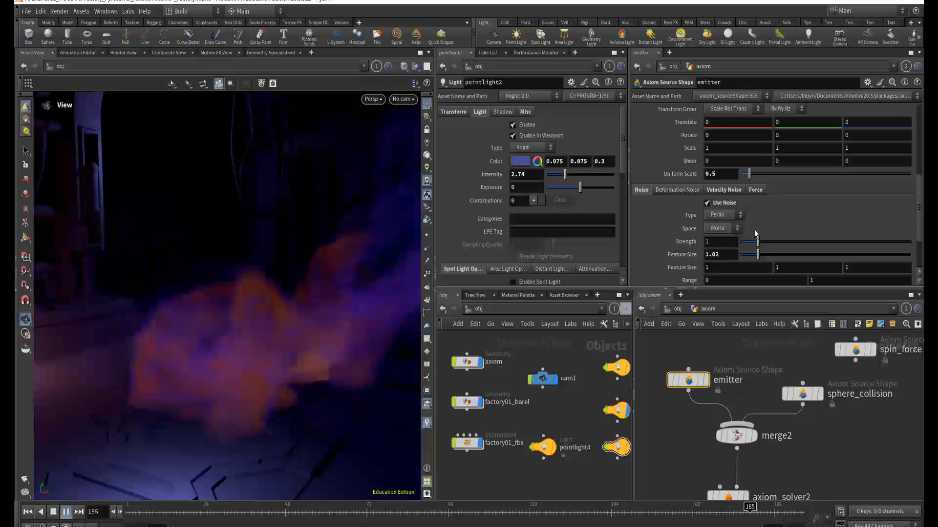
left_click_drag(917, 214, 916, 125)
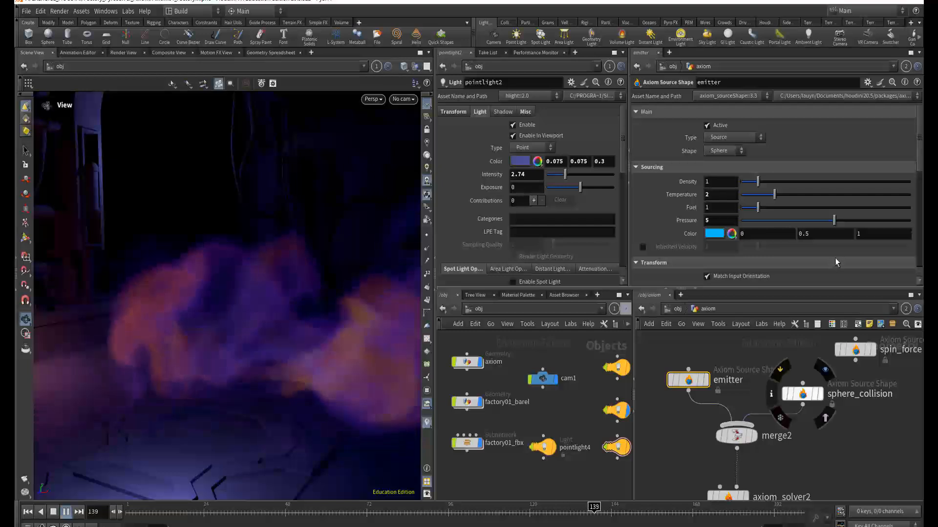
Step: Open the sphere_collision node's settings and review its type and shape options
left_click(802, 397)
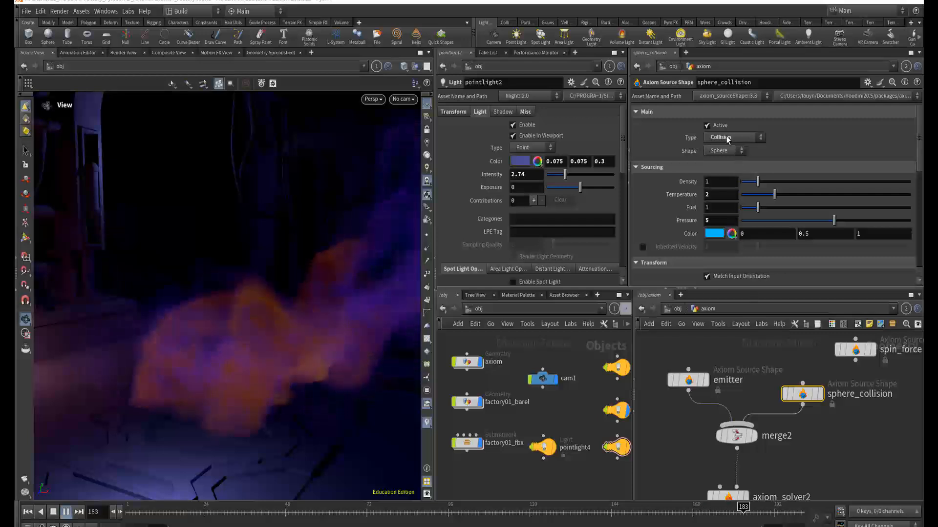
left_click(717, 152)
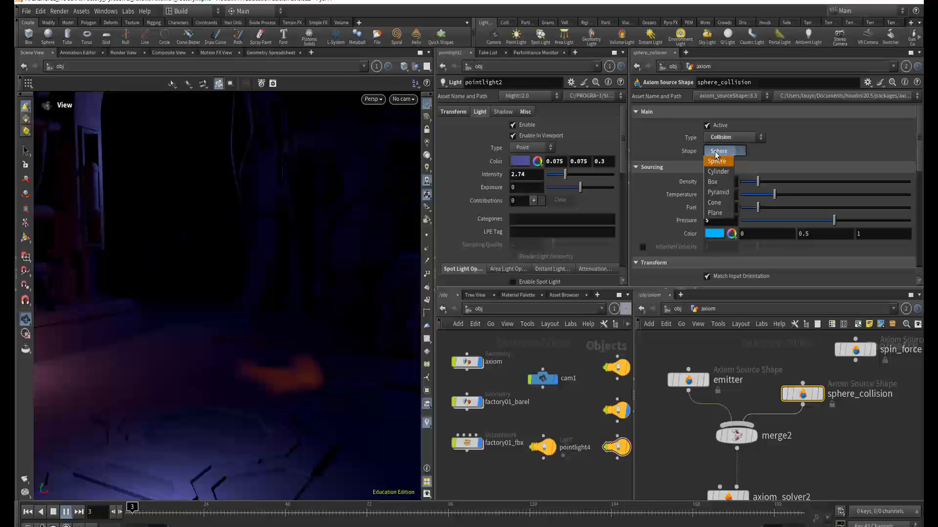
left_click(714, 151)
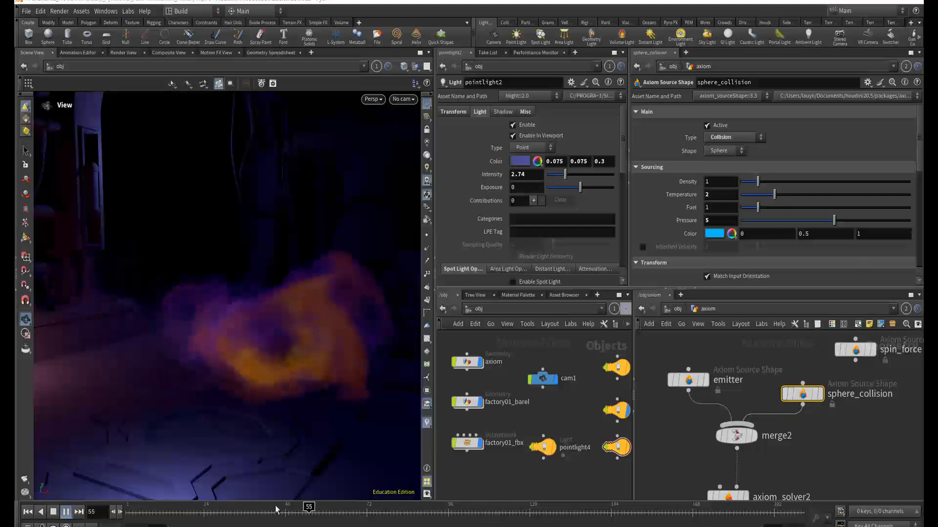
Step: Stop playback and display merge2 to view the emitter and collision shapes in the viewport
left_click(54, 512)
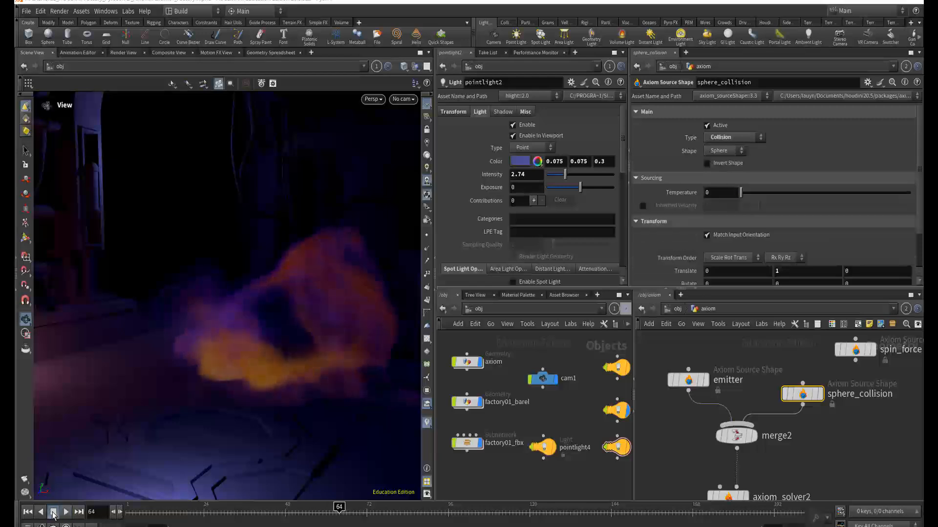
left_click(757, 438)
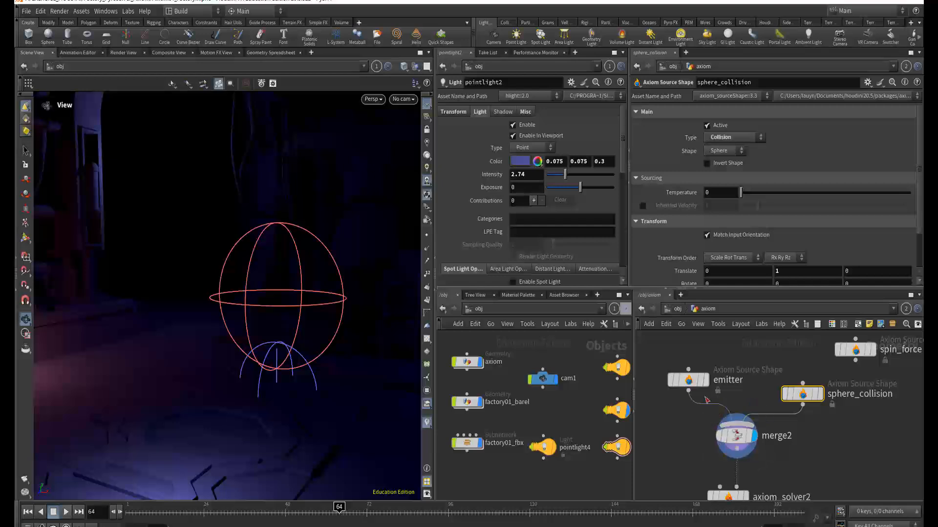
mouse_move(687, 385)
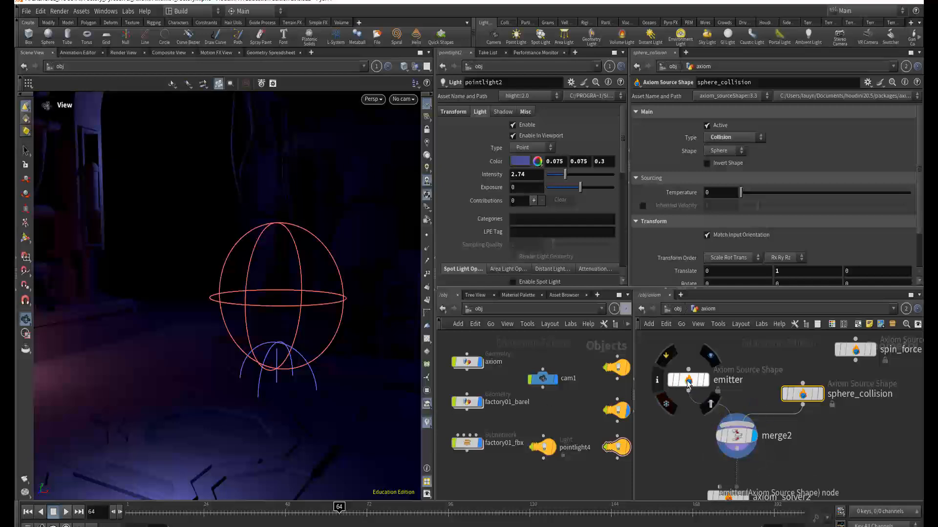
mouse_move(812, 394)
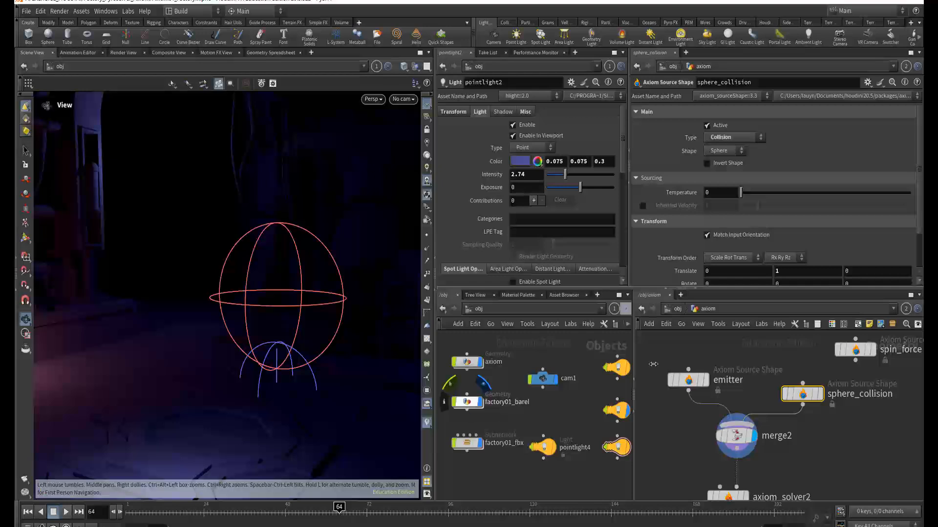
Step: Display pyrobakevolume1 in the viewport and move the node up closer beneath axiom_solver2
middle_click_drag(801, 457, 785, 324)
middle_click_drag(746, 444, 741, 336)
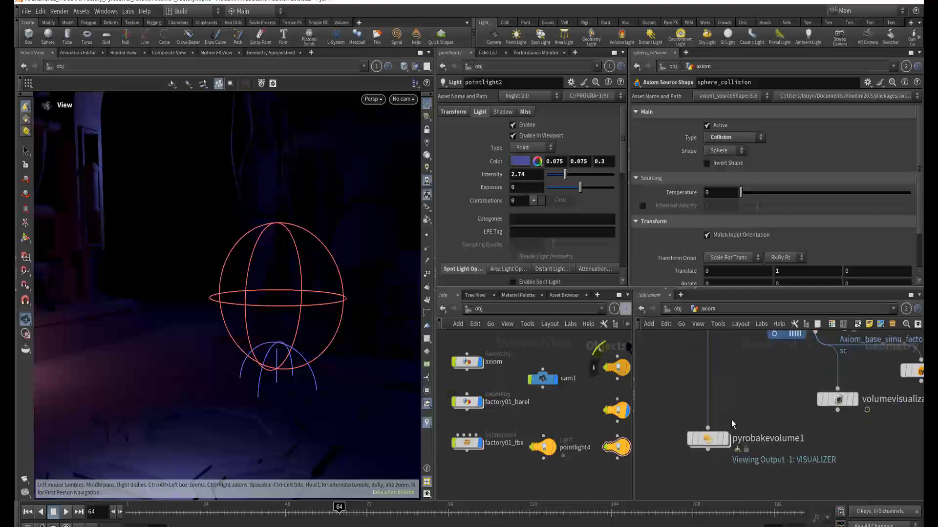
left_click(724, 438)
left_click_drag(707, 447, 703, 363)
middle_click_drag(709, 413, 725, 526)
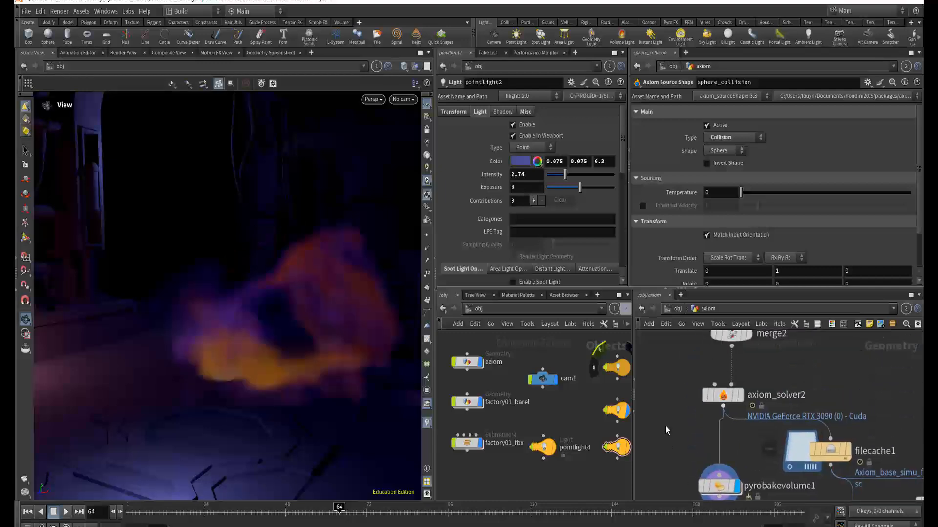
middle_click_drag(668, 425, 664, 516)
mouse_move(750, 428)
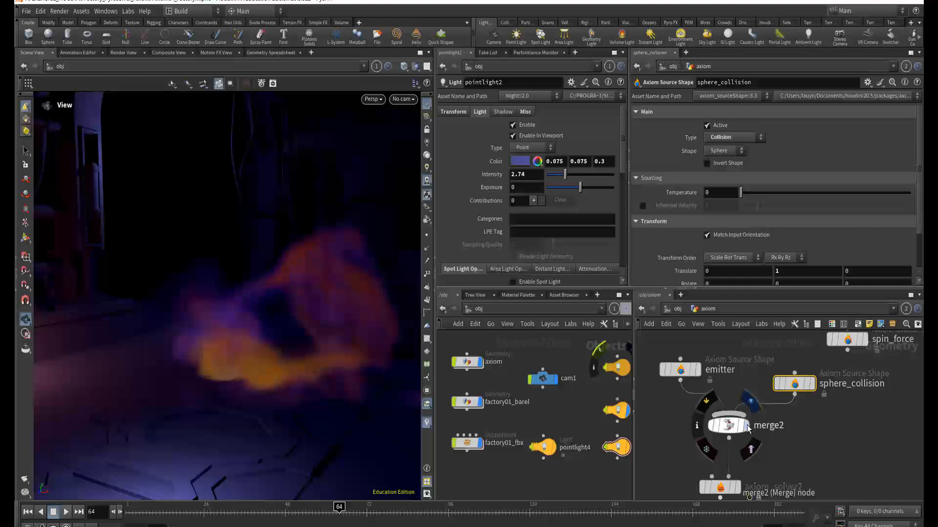
Step: Restart the simulation playback from the first frame and look through the available Axiom nodes without adding one
left_click(27, 512)
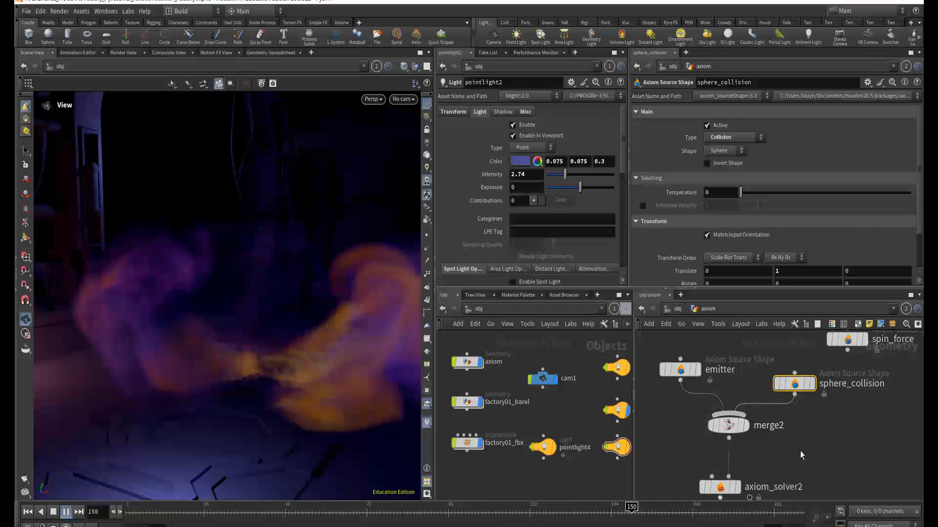
middle_click_drag(800, 451, 802, 406)
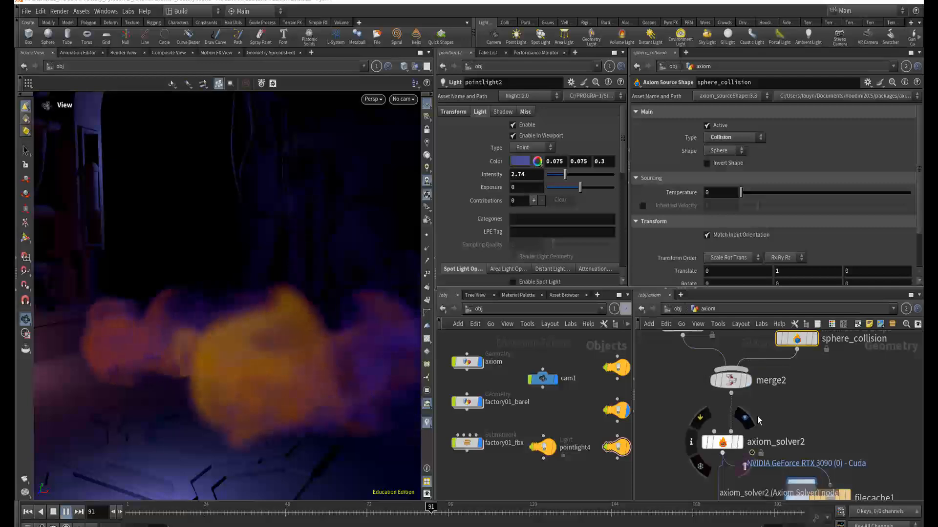
key("Tab")
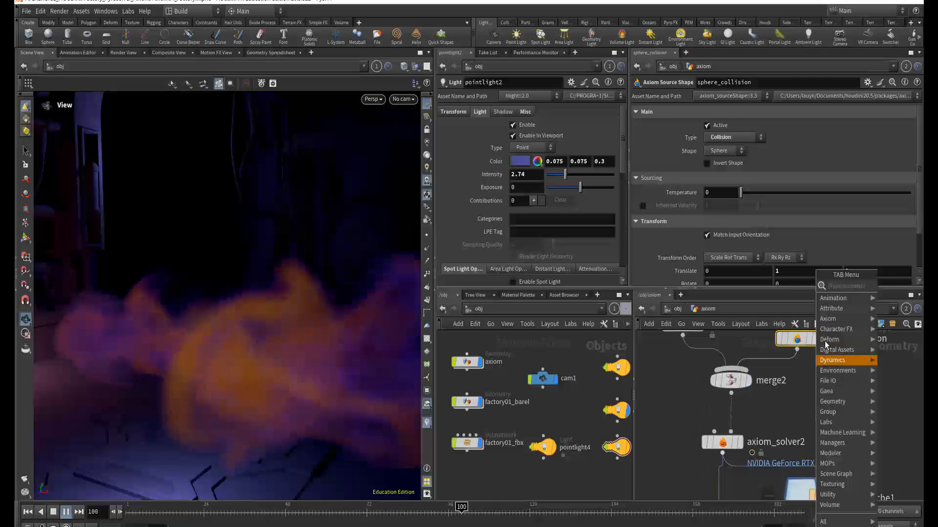
mouse_move(827, 320)
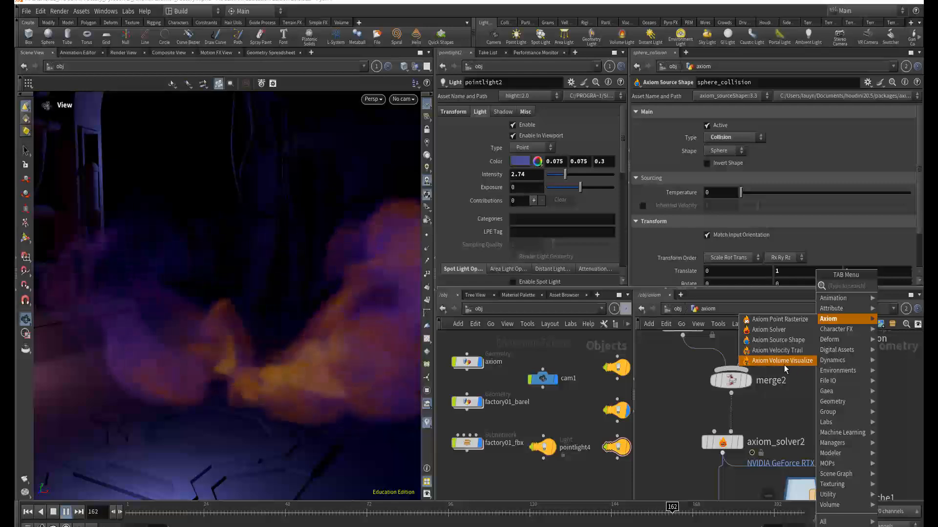
left_click(685, 405)
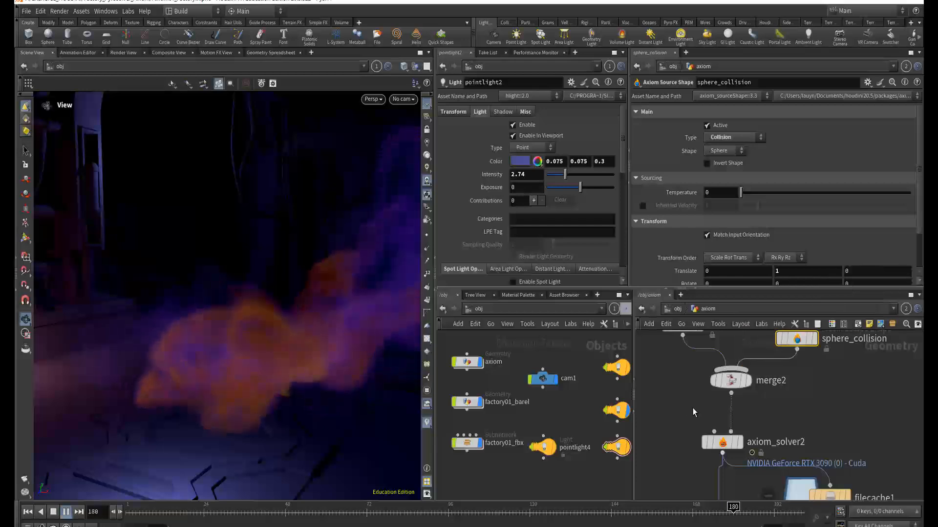
Step: Open axiom_solver2's settings and examine how the emitter and sphere_collision nodes feed it through merge2
middle_click_drag(693, 408, 690, 382)
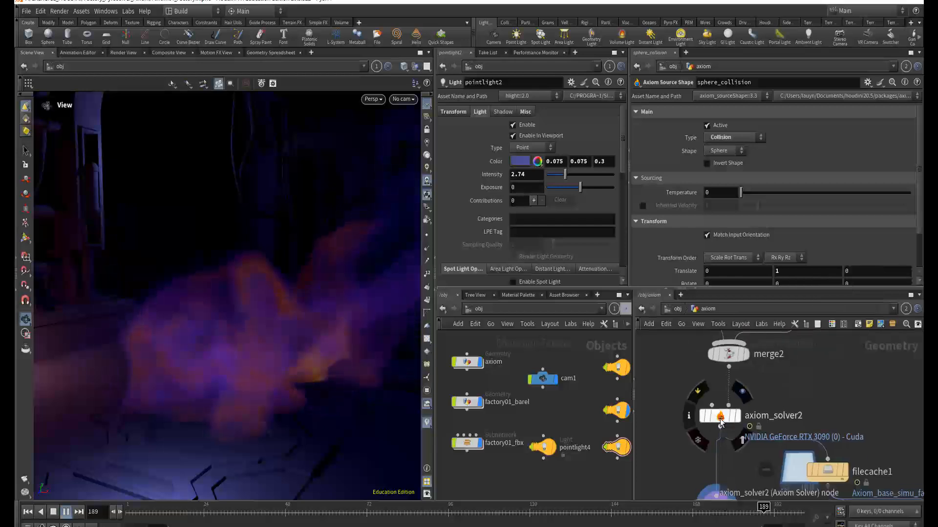
left_click(720, 417)
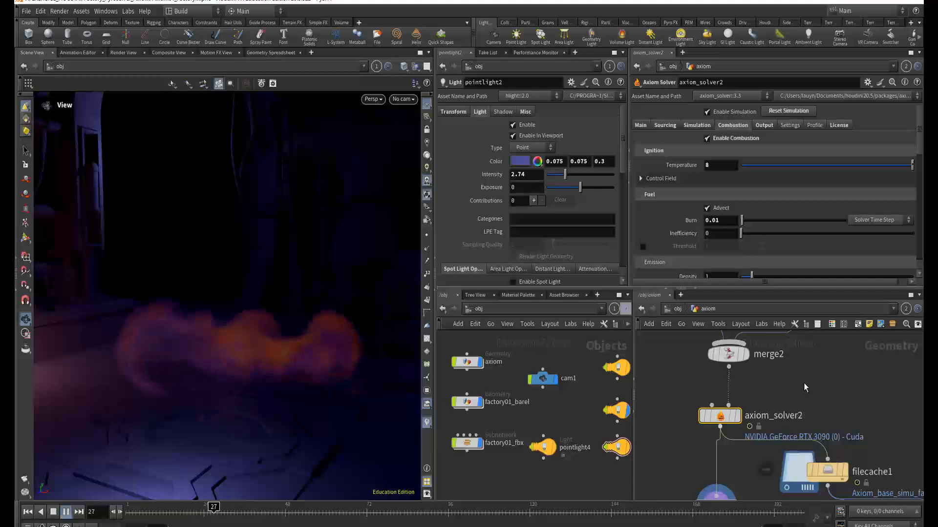
mouse_move(804, 383)
middle_mouse_down()
mouse_move(800, 392)
mouse_move(797, 383)
middle_mouse_up()
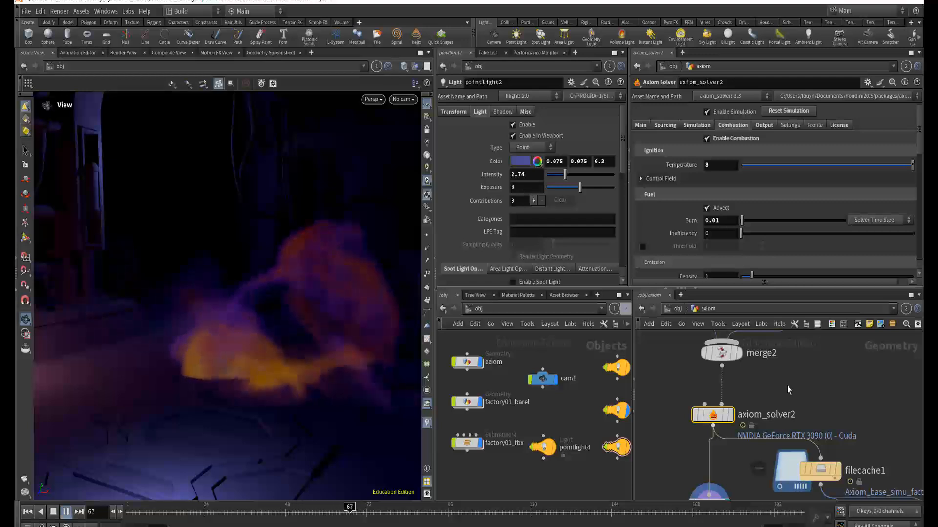
middle_click_drag(789, 389, 786, 398)
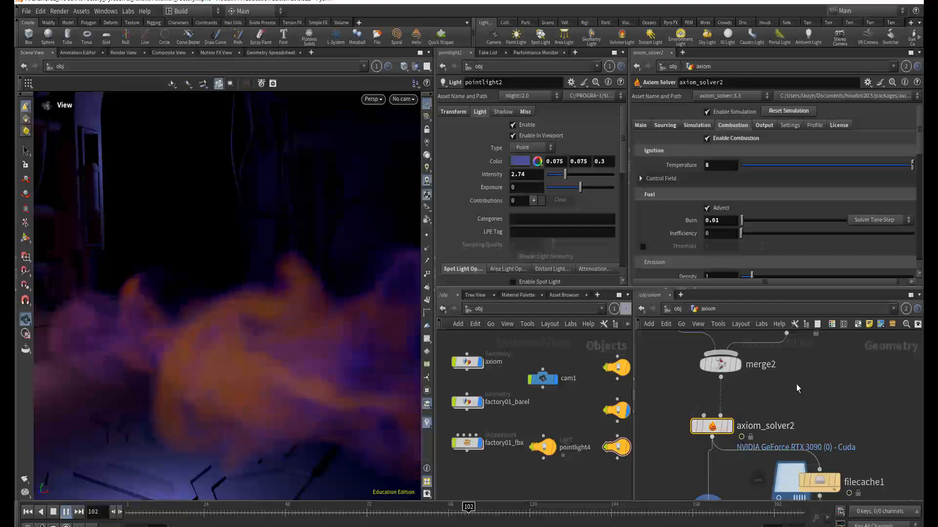
middle_click_drag(795, 380, 802, 416)
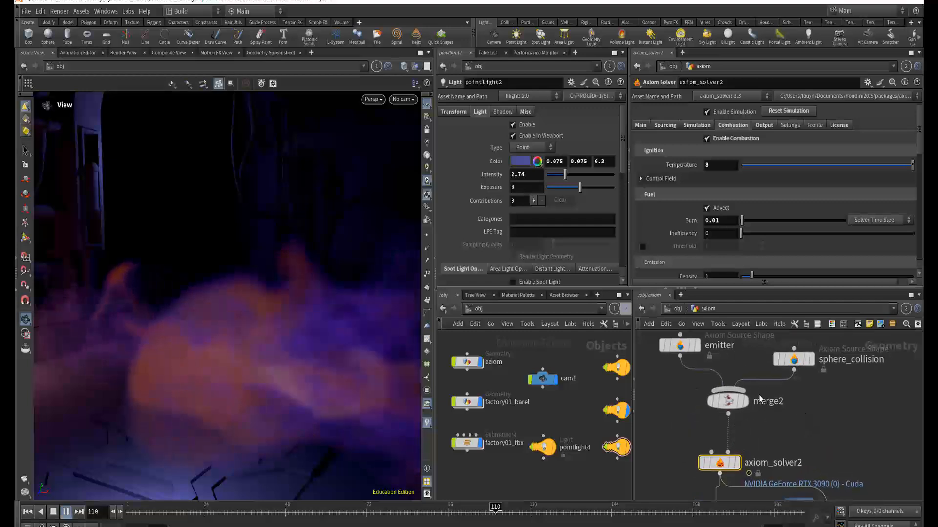
mouse_move(746, 369)
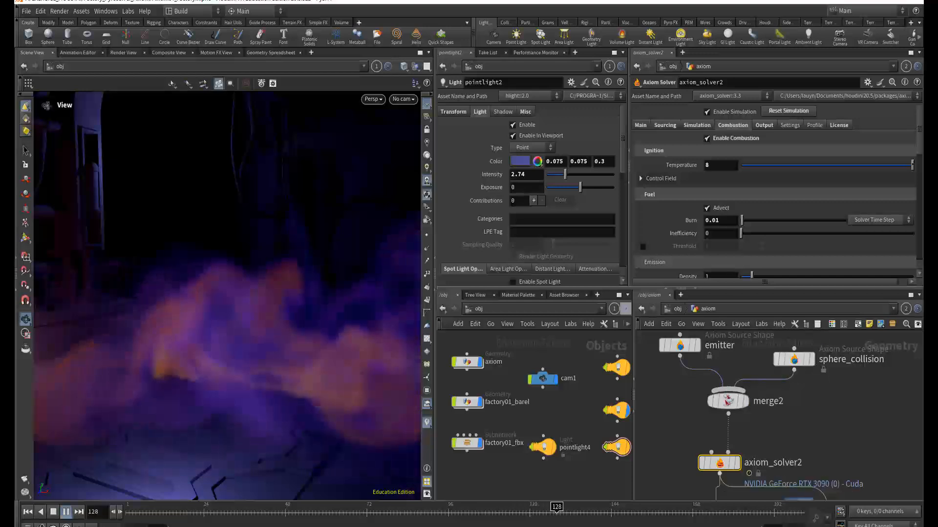
mouse_move(729, 405)
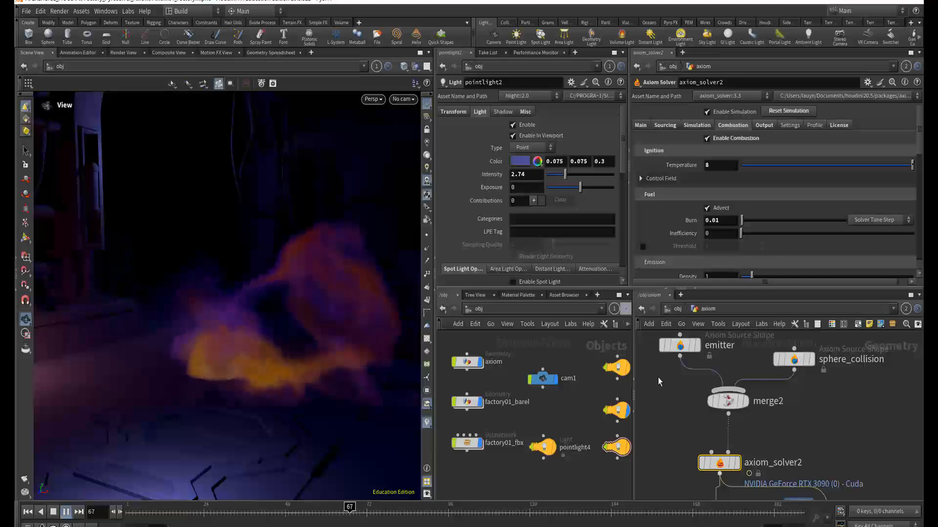
Step: Look through the available Volume nodes without adding one to the network
key("Tab")
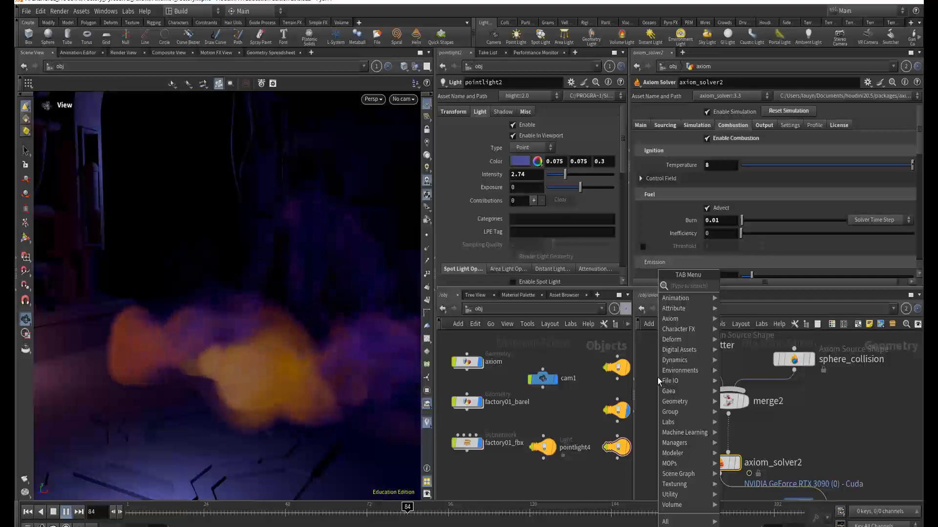
mouse_move(682, 506)
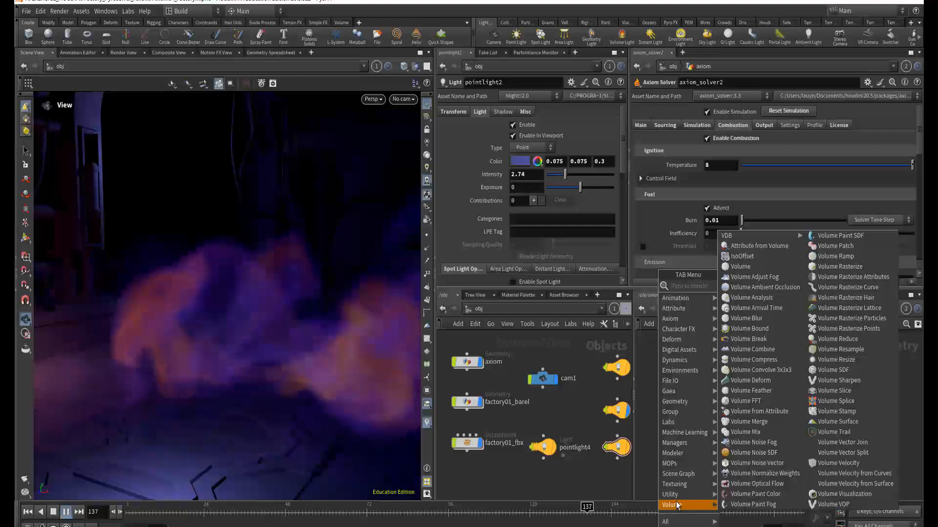
left_click(648, 478)
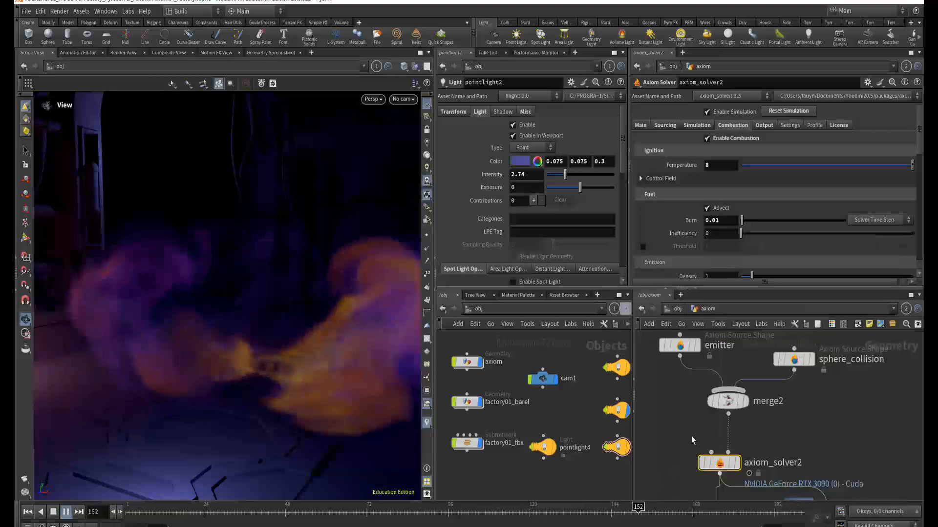
Step: Review axiom_solver2's sourcing, simulation, combustion and output settings, including the available output types
middle_click_drag(696, 426, 702, 396)
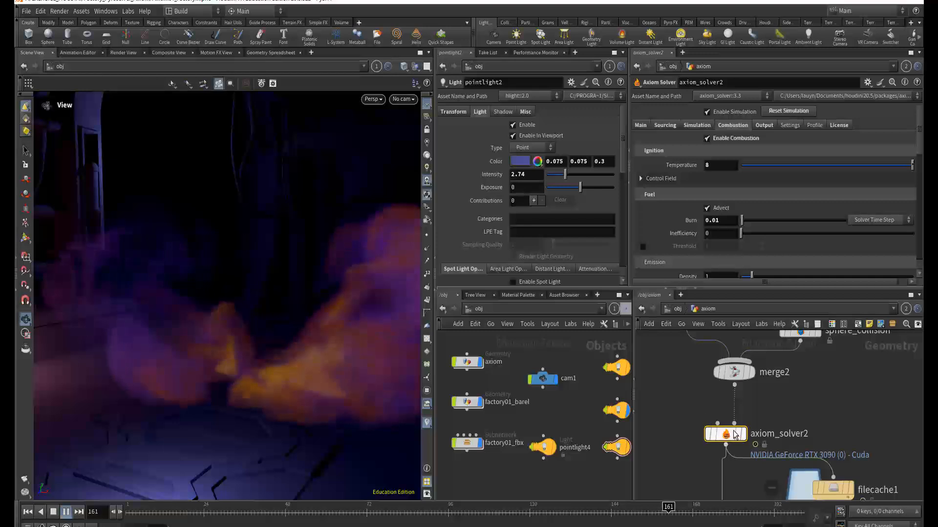
mouse_move(731, 436)
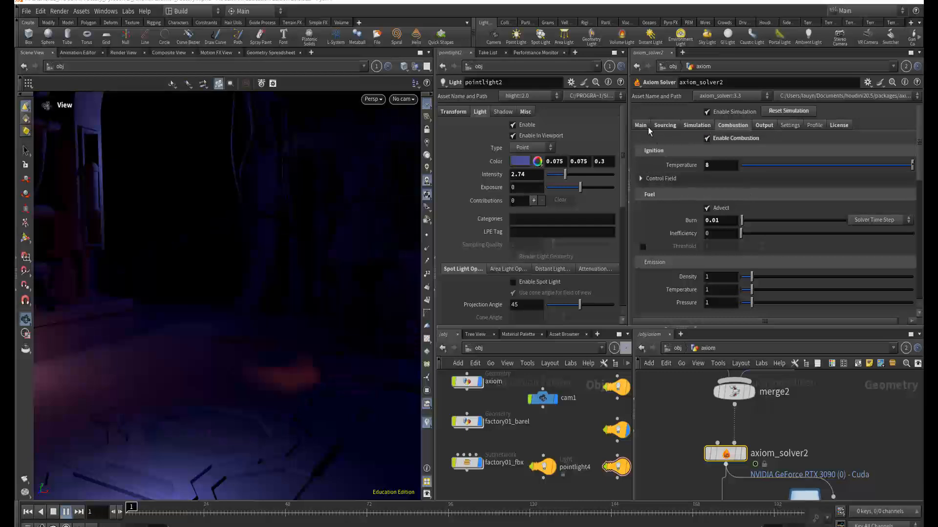
left_click(662, 126)
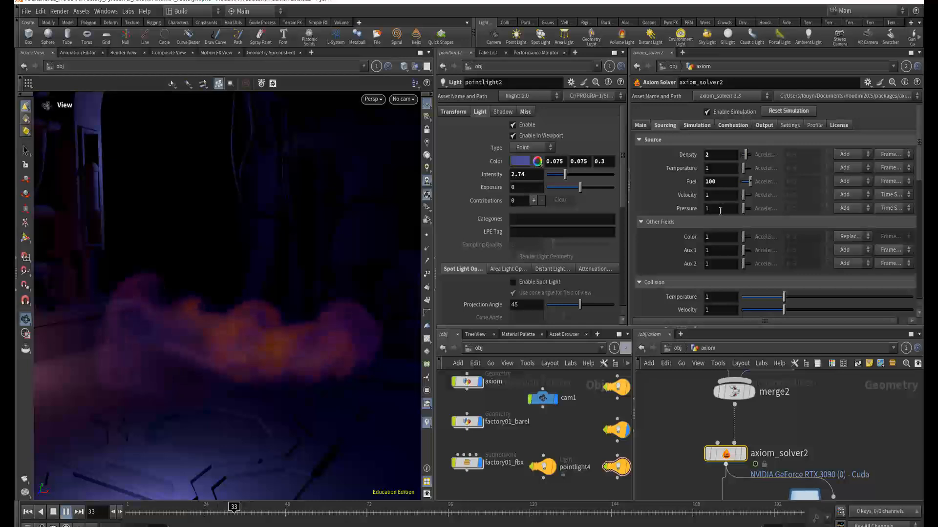
left_click(690, 128)
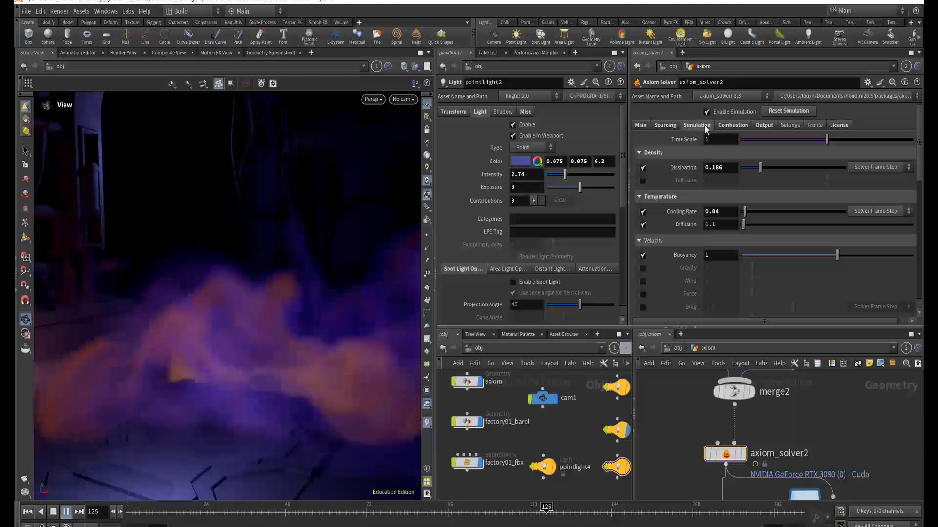
left_click(731, 126)
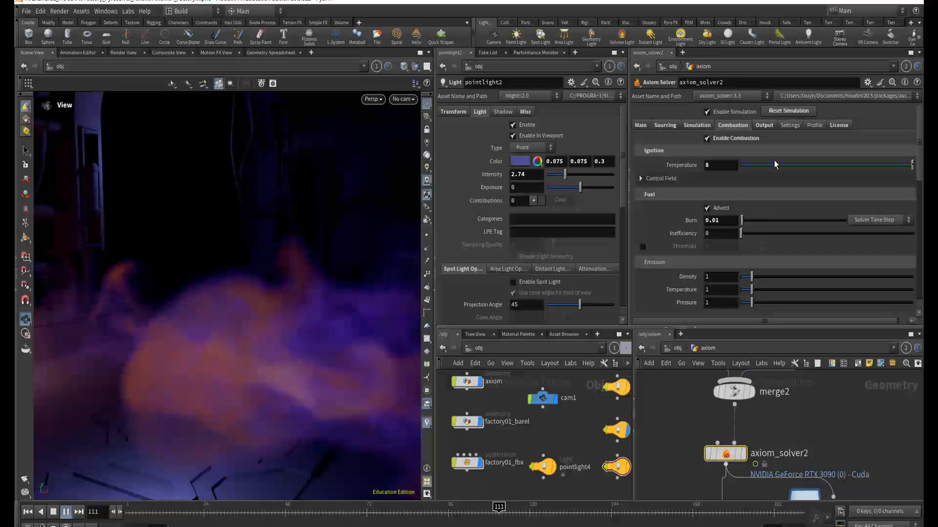
left_click(763, 125)
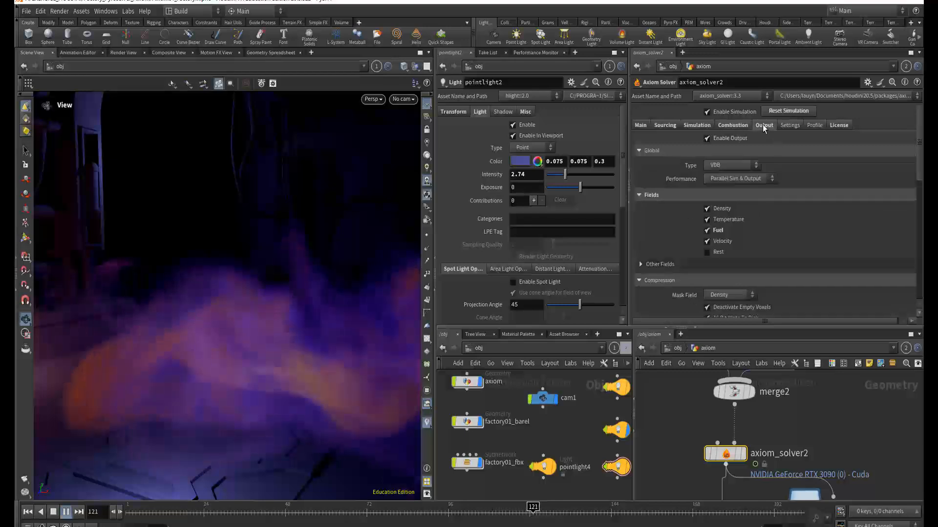
left_click(717, 166)
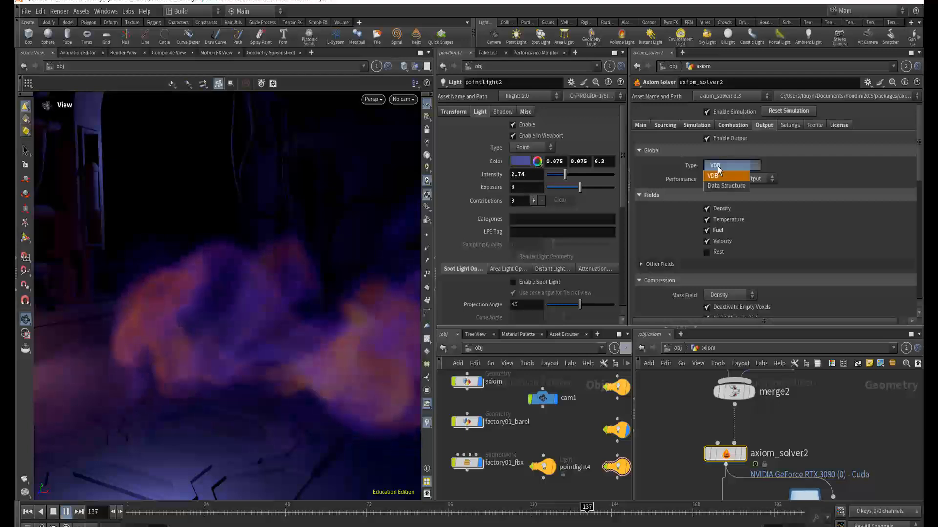
left_click(717, 166)
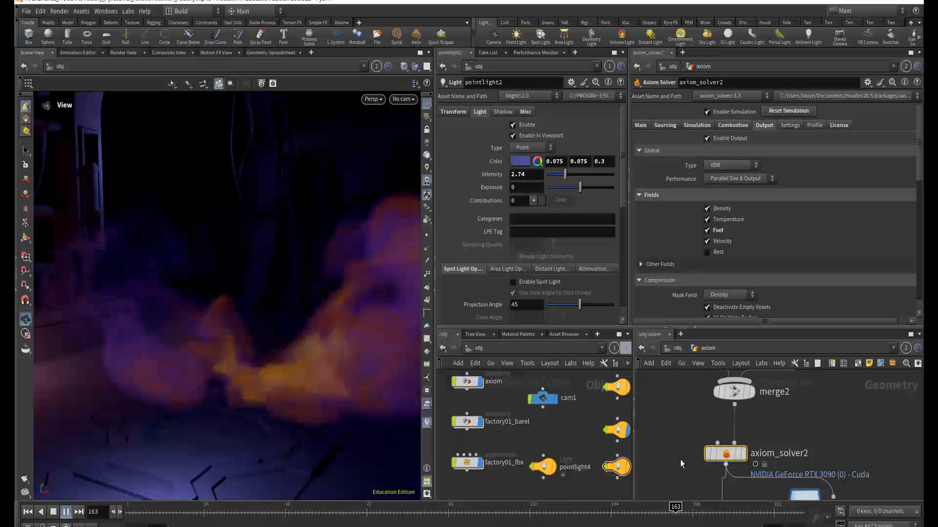
Step: Move pyrobakevolume1 slightly aside, farther from filecache1, and open its settings at the general section
middle_click_drag(680, 459, 680, 367)
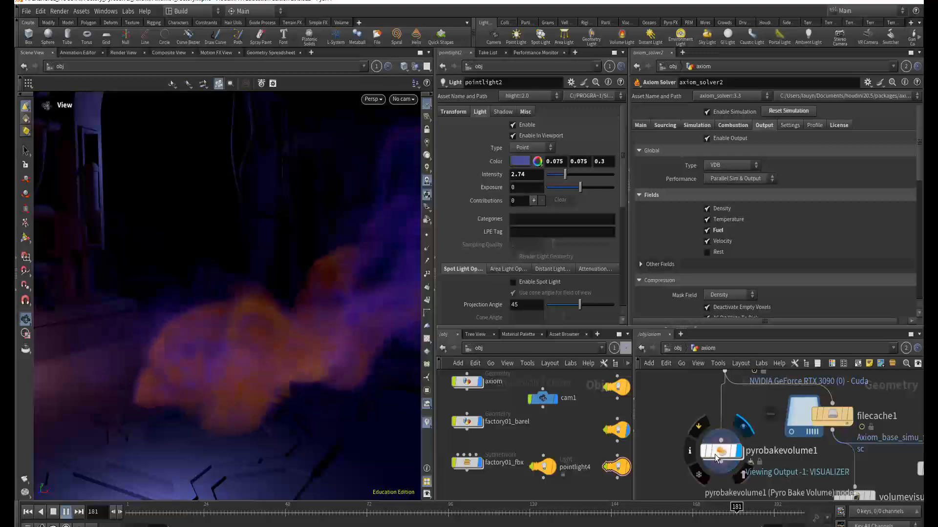
left_click_drag(714, 454, 694, 456)
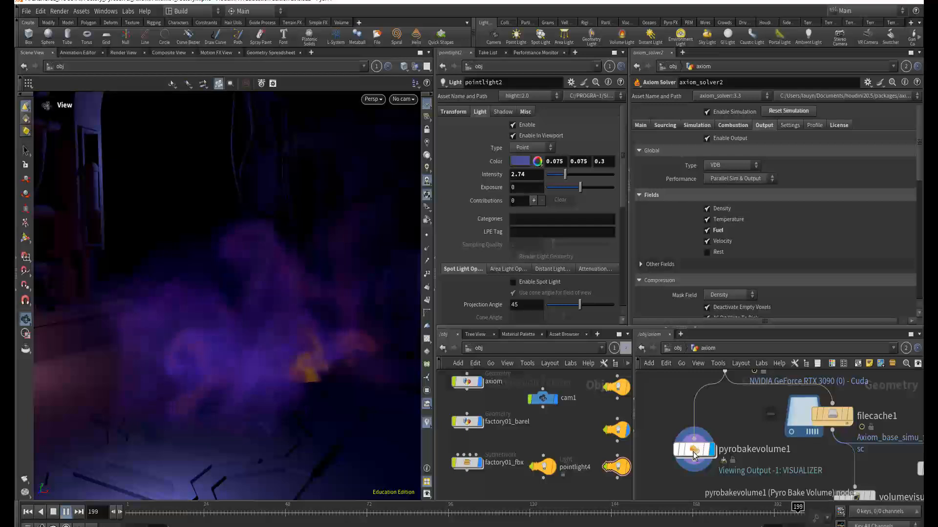
left_click(694, 456)
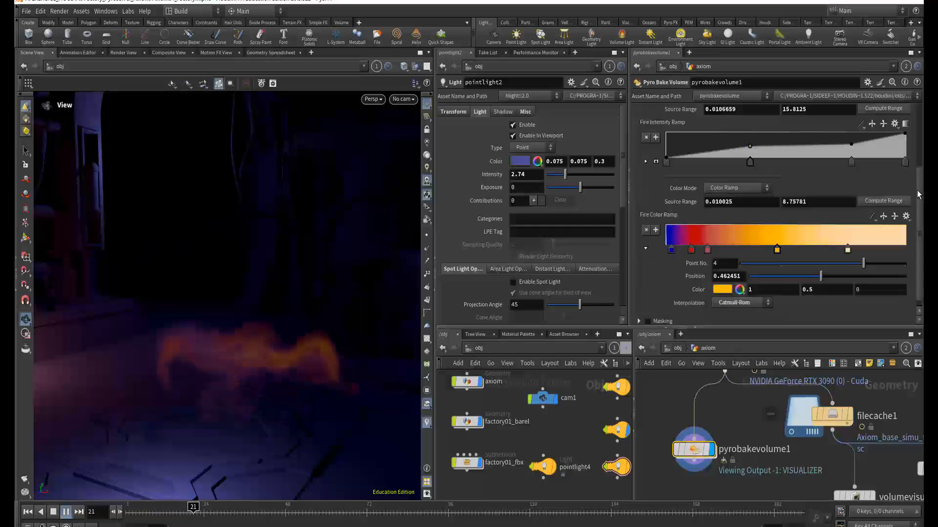
scroll(918, 185, "up", 5)
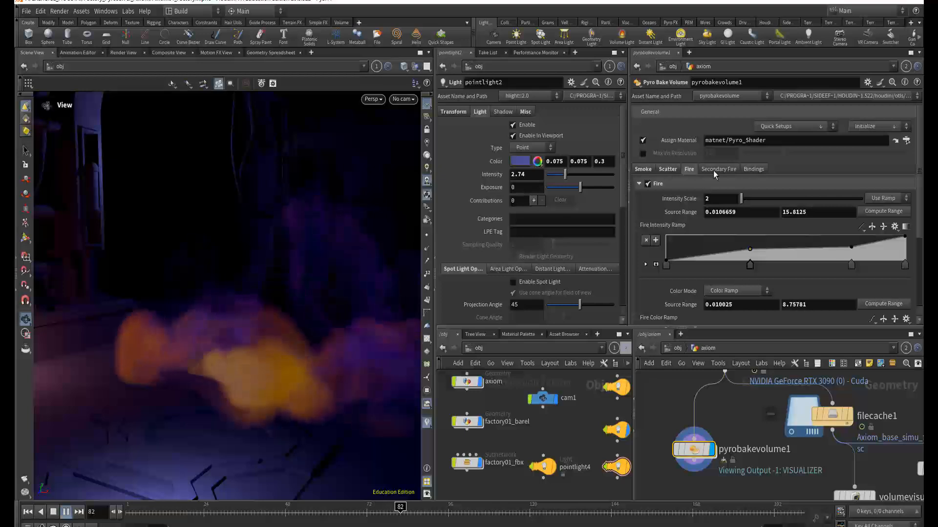
Step: Expand pyrobakevolume1's fire bindings and review its smoke, fire, scatter and secondary fire settings
left_click(751, 168)
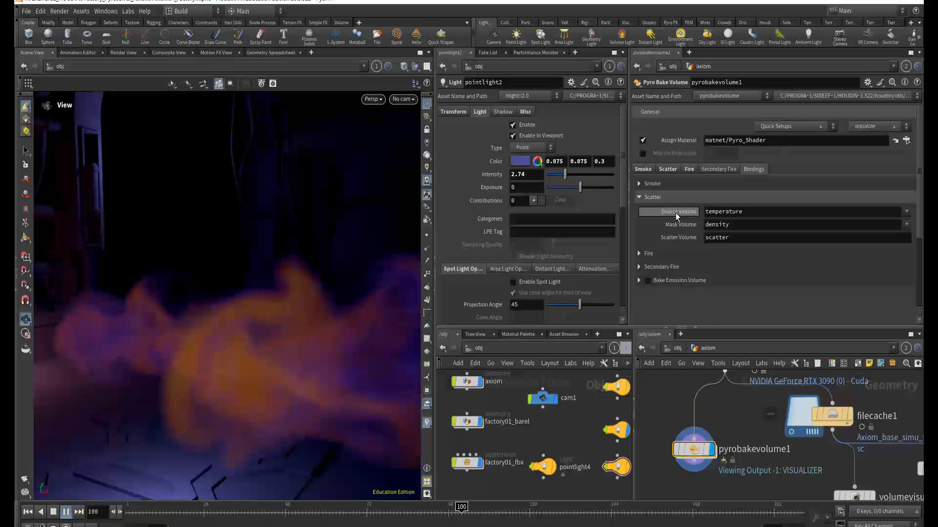
left_click(639, 254)
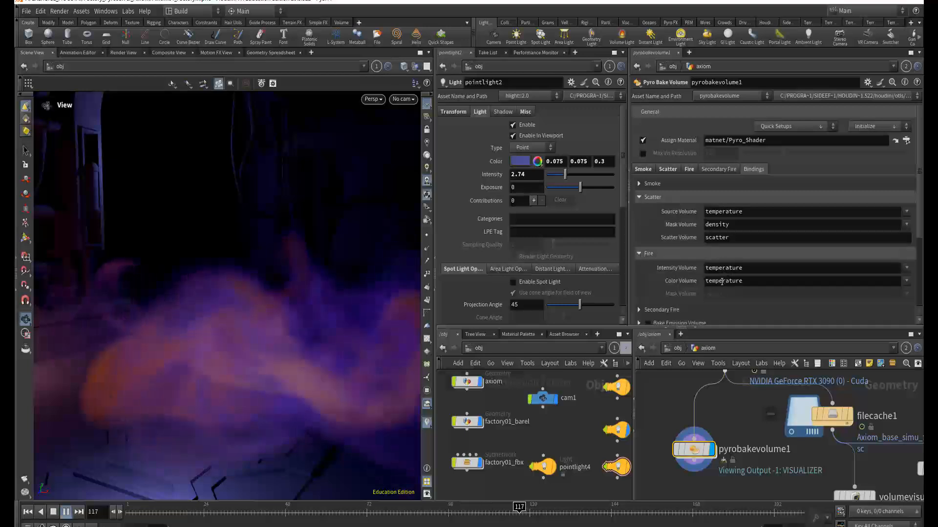
left_click(665, 169)
left_click(642, 169)
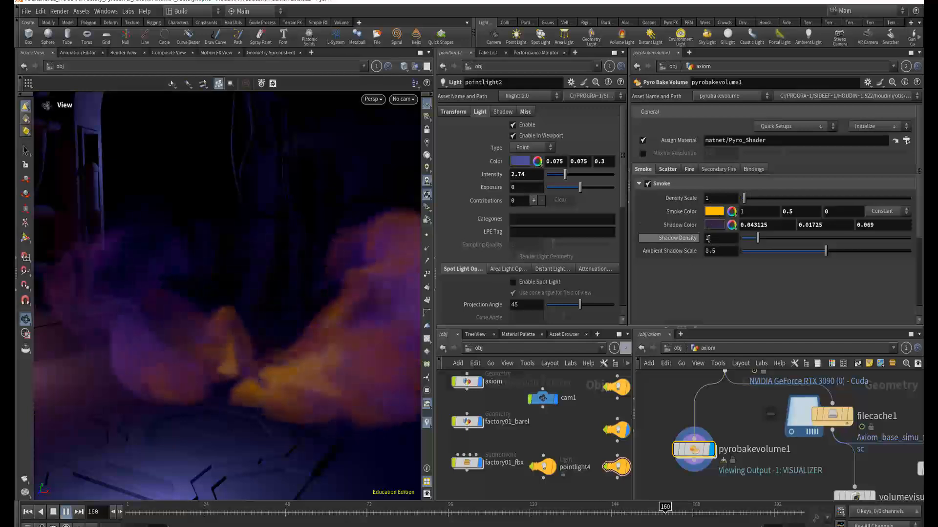
left_click(689, 170)
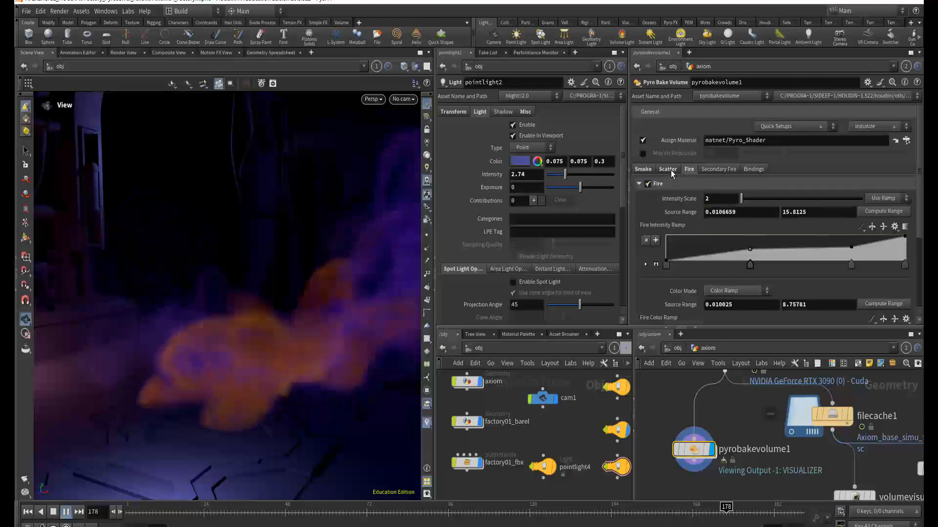
left_click(668, 170)
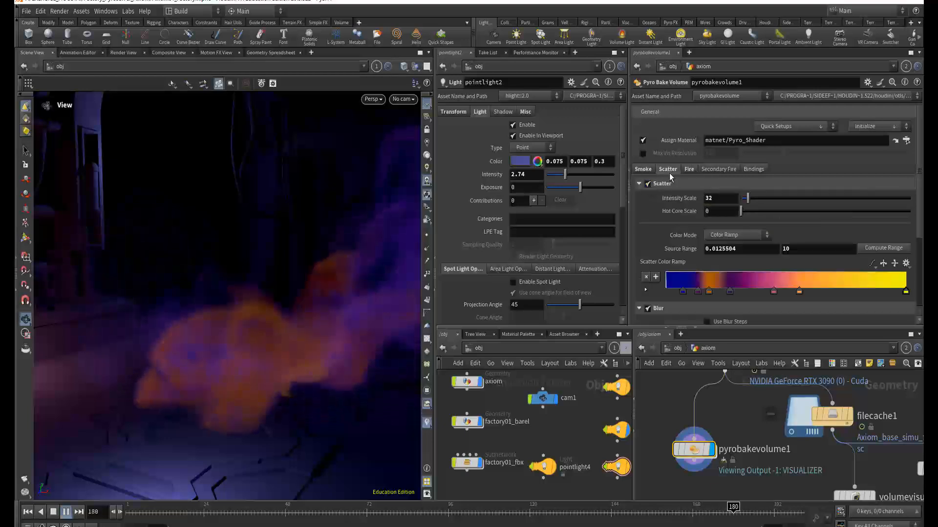
left_click(712, 169)
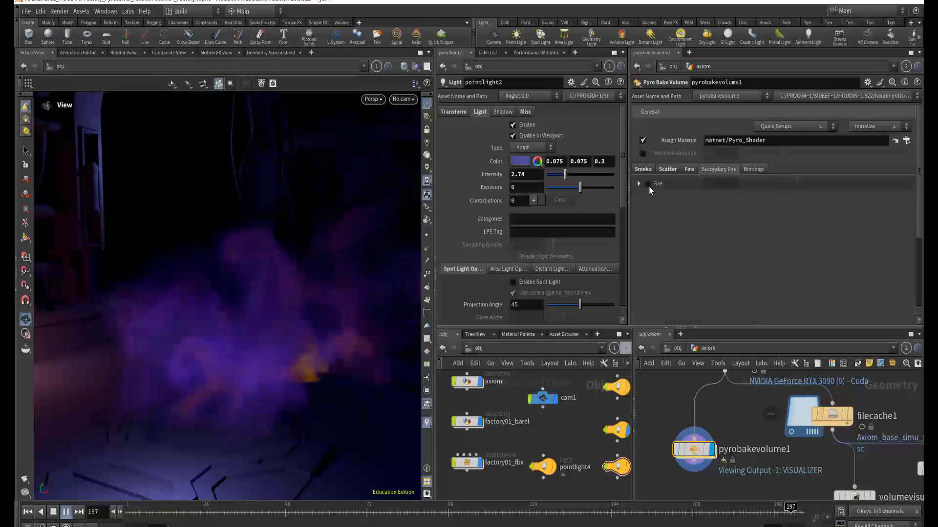
Step: Return to pyrobakevolume1's bindings and expand the Bake Emission Volume section
left_click(755, 169)
scroll(654, 289, "down", 2)
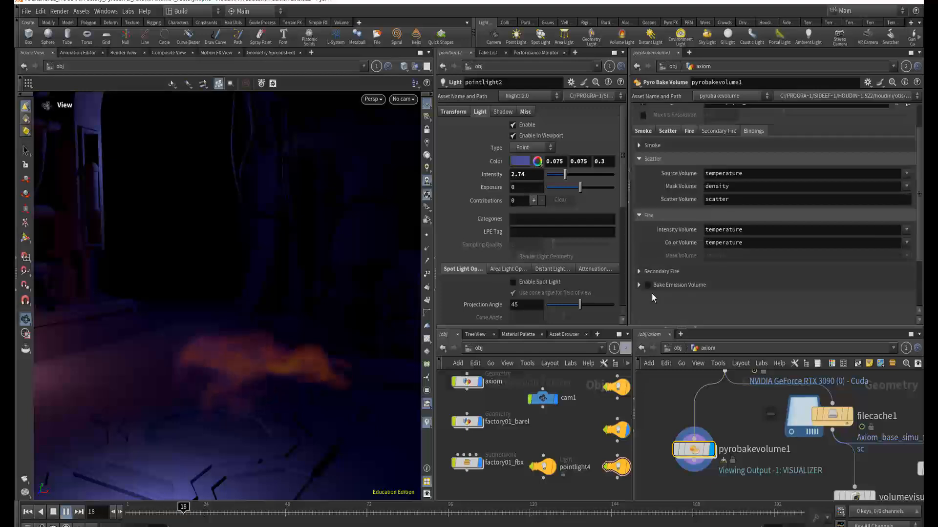
left_click(641, 285)
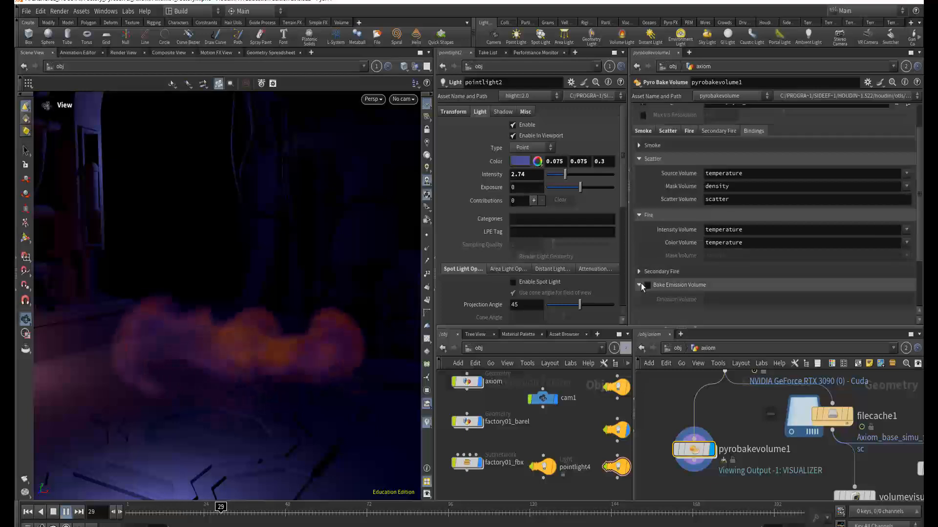
Step: Collapse pyrobakevolume1's Bake Emission Volume section and expand its Secondary Fire bindings
left_click(640, 284)
left_click(640, 272)
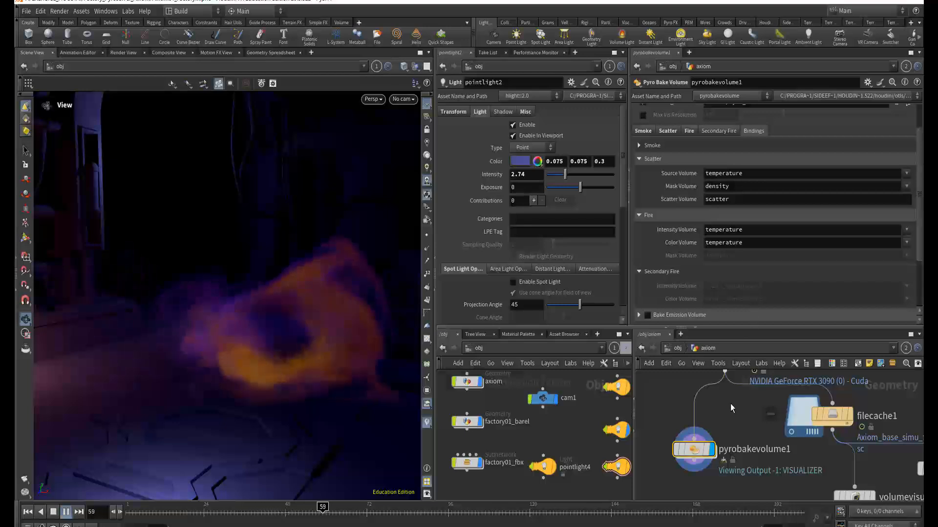
Step: Return to axiom_solver2 and review its simulation settings for density, temperature and velocity, plus its combustion settings
middle_click_drag(730, 429, 733, 485)
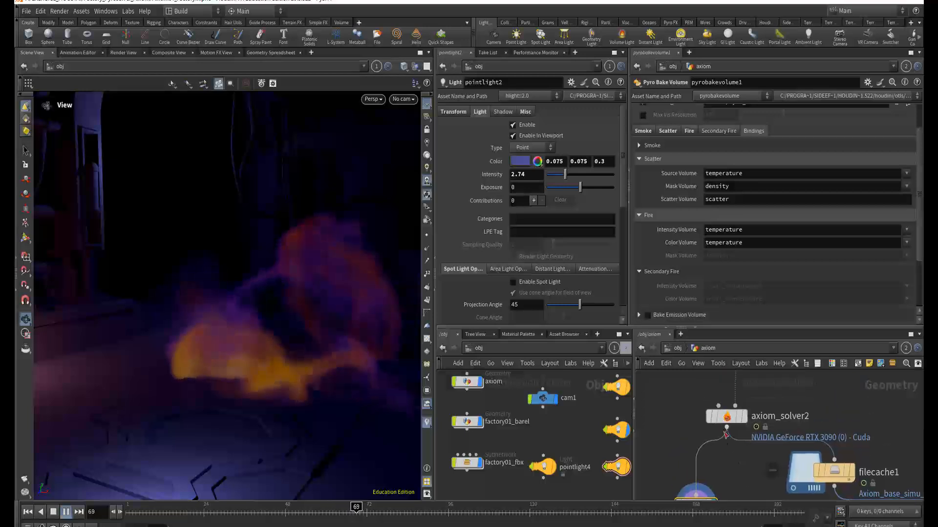
mouse_move(728, 422)
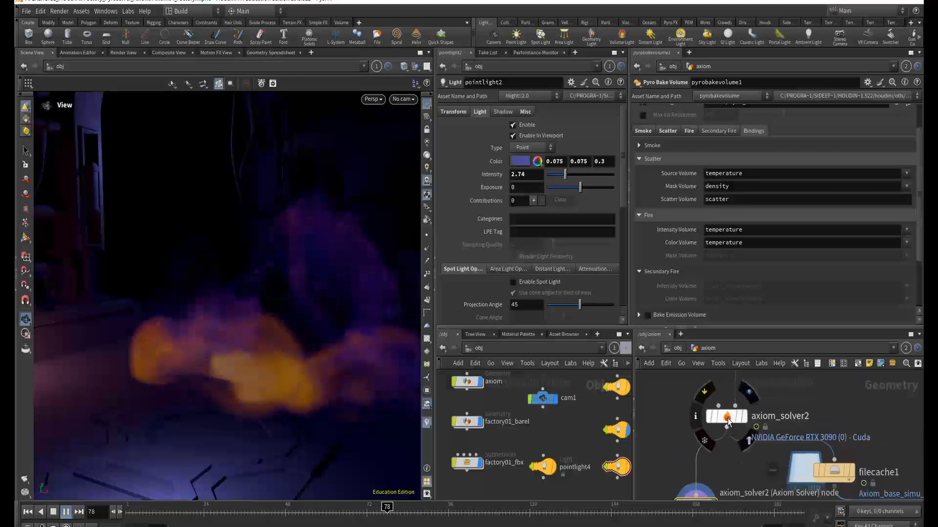
left_click(727, 416)
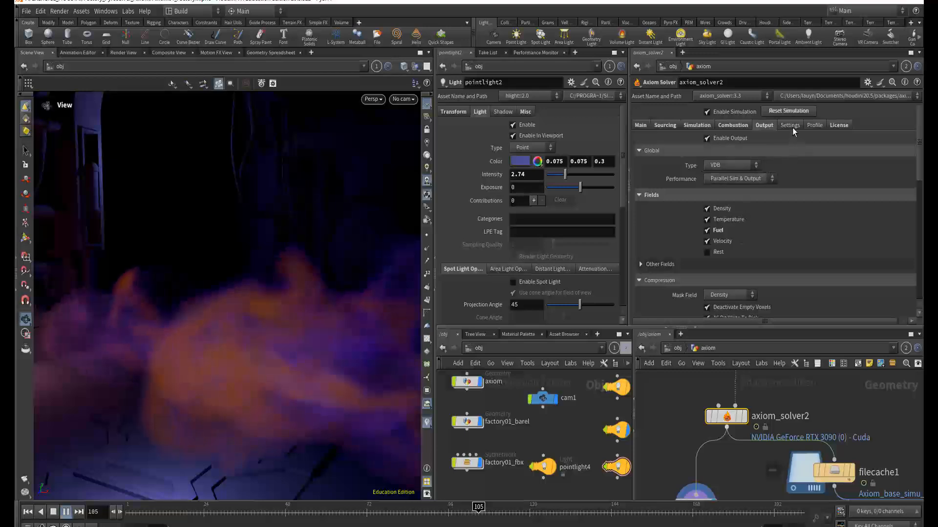
left_click(691, 125)
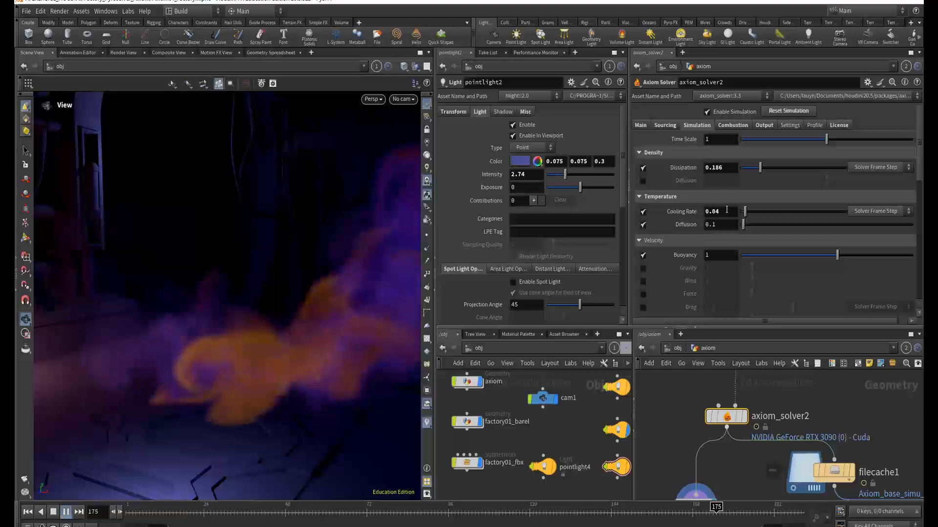
left_click(726, 125)
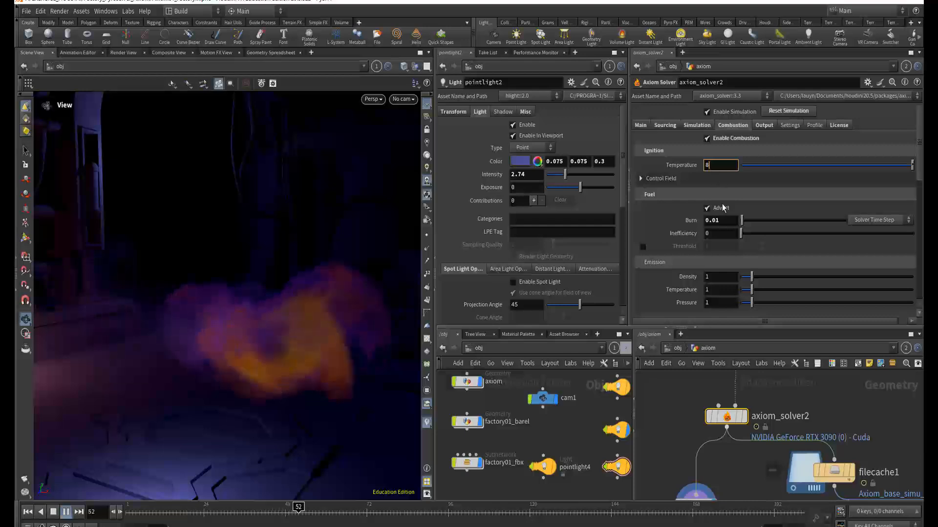
Step: Reopen pyrobakevolume1 and review its fire, smoke and scatter settings, including the color ramps
middle_click_drag(693, 416, 705, 362)
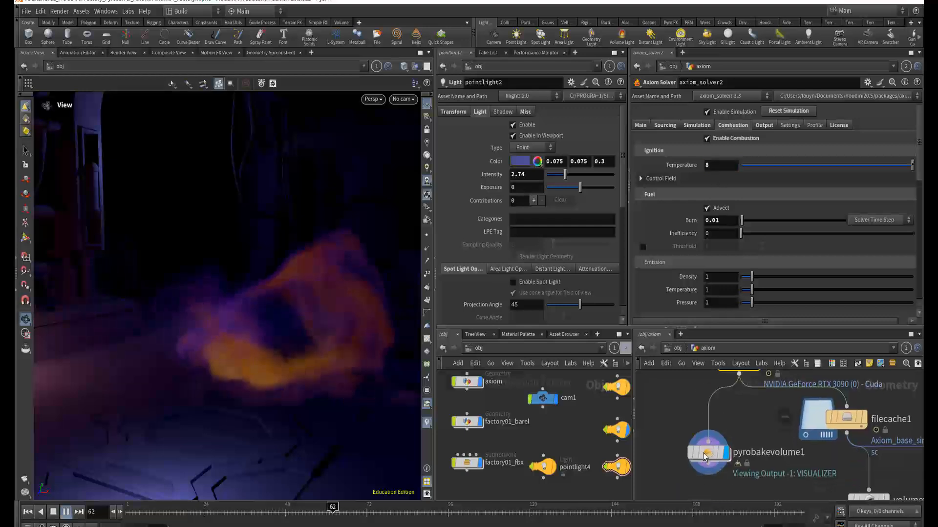
left_click(705, 455)
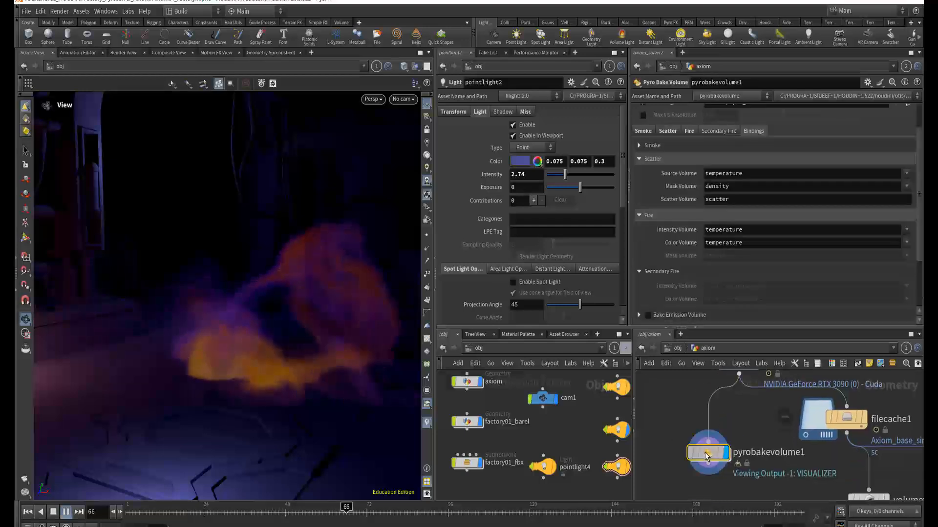
left_click(689, 131)
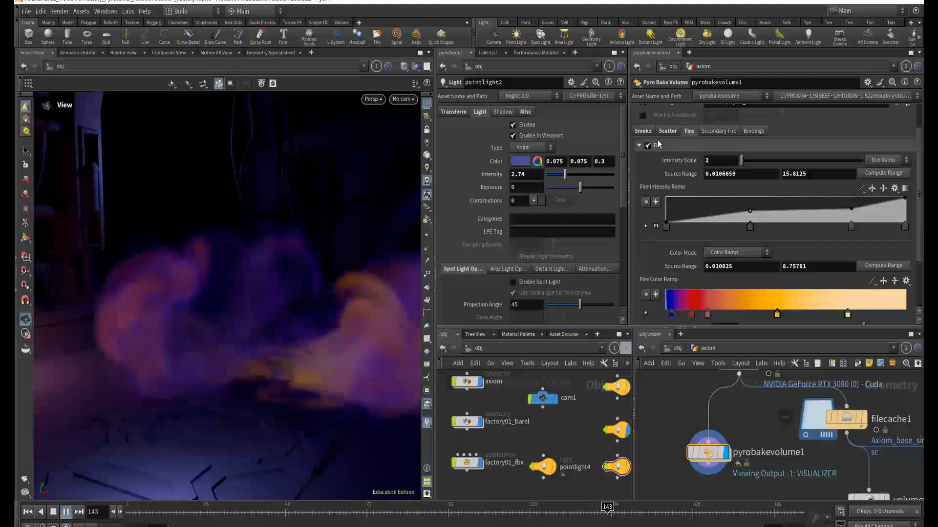
left_click(645, 131)
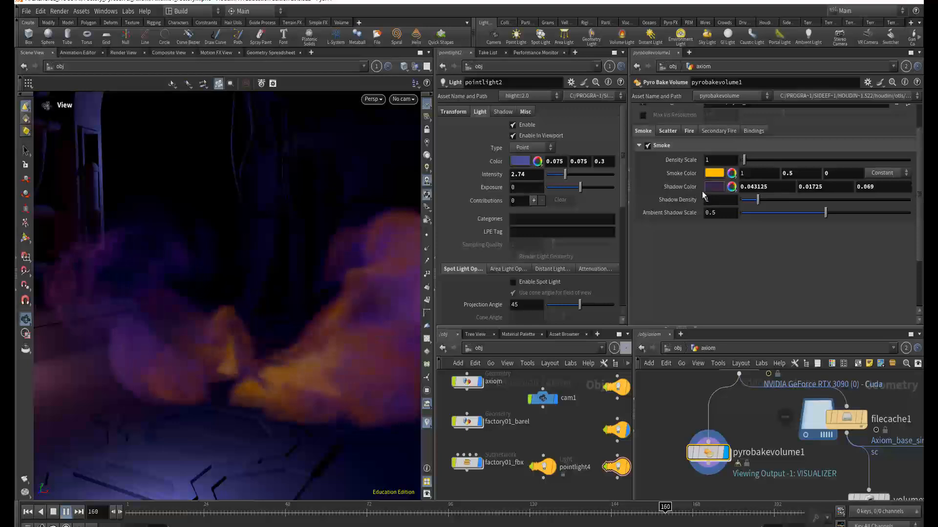
left_click(668, 132)
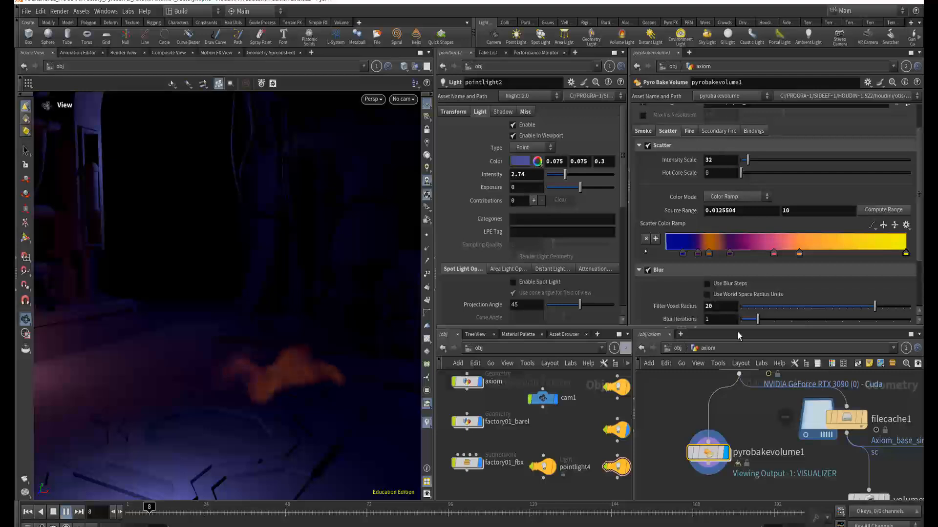
Step: Reopen axiom_solver2 and review its source, other fields and collision multipliers in the sourcing settings
scroll(745, 414, "up", 2)
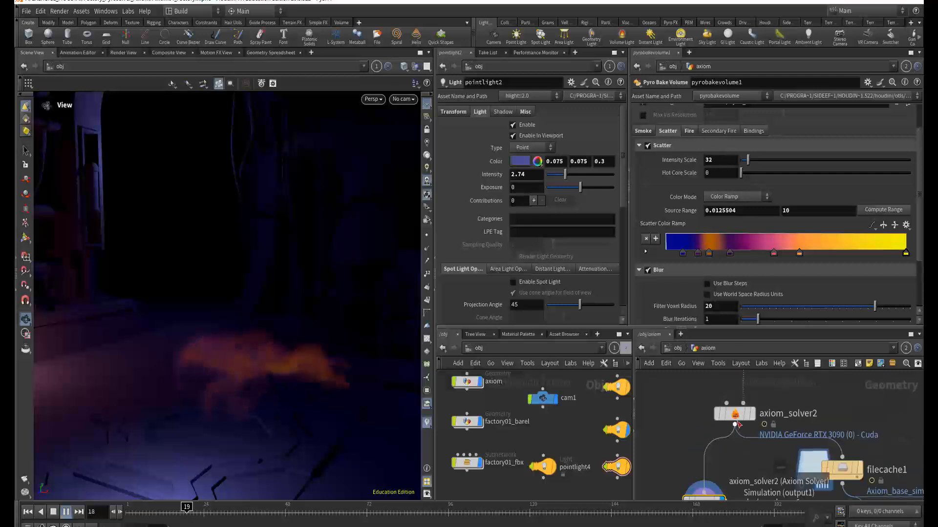
left_click(736, 416)
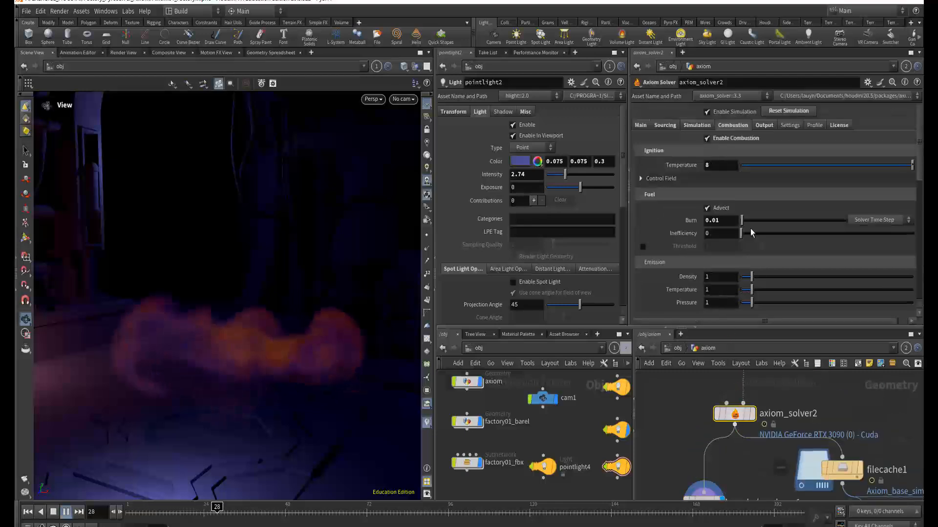
left_click(660, 125)
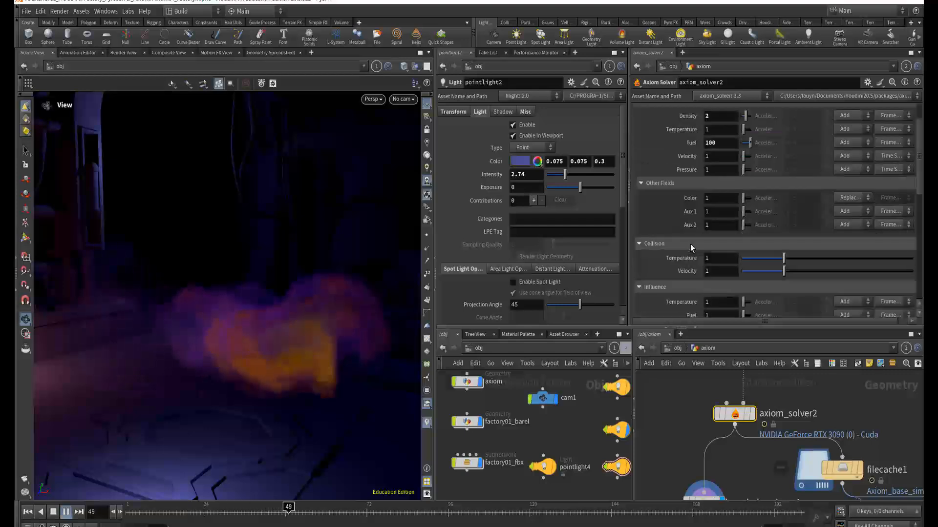
Step: Open the emitter source shape upstream of merge2 and review its sourcing, transform and noise settings
middle_click_drag(687, 465, 691, 524)
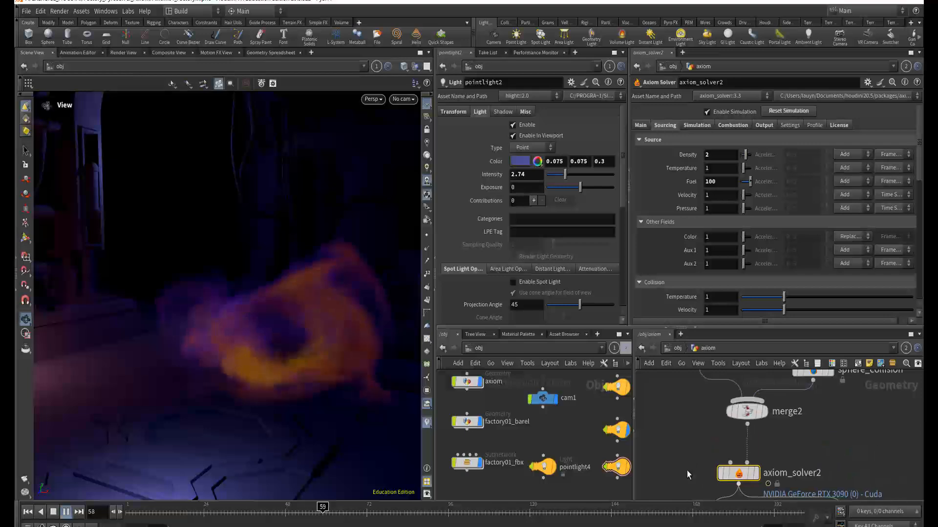
middle_click_drag(683, 463, 690, 505)
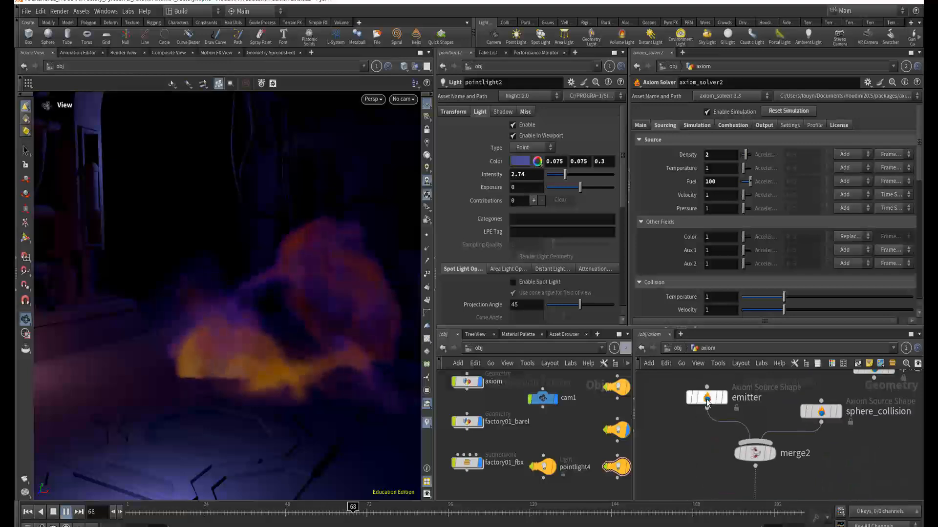
left_click(707, 398)
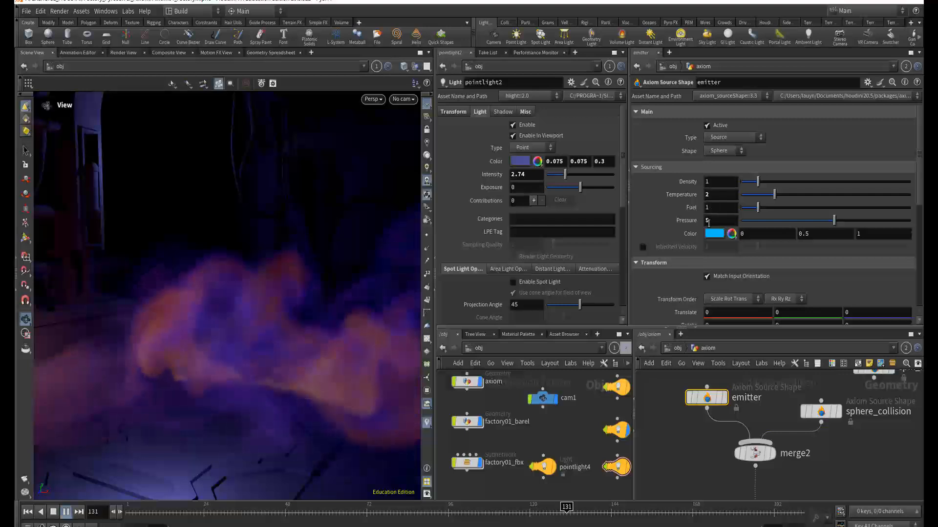
scroll(681, 295, "down", 3)
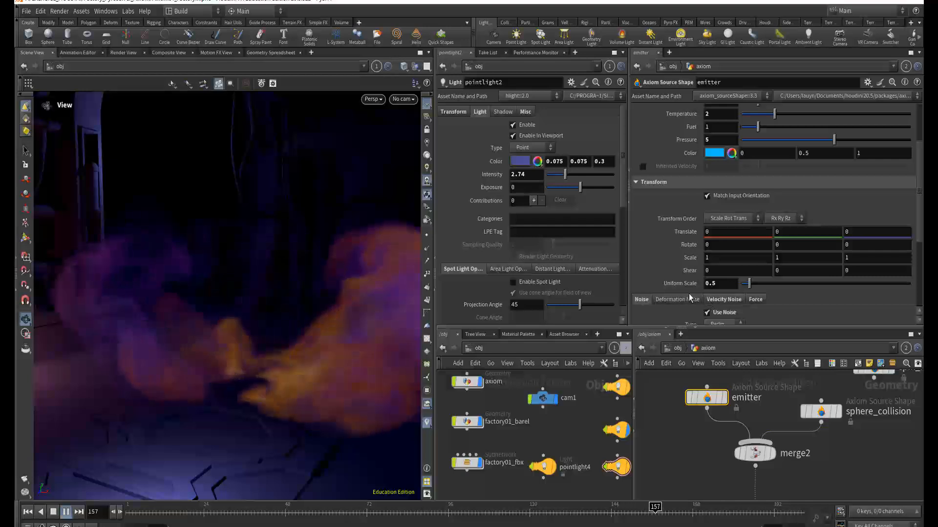
scroll(690, 297, "down", 2)
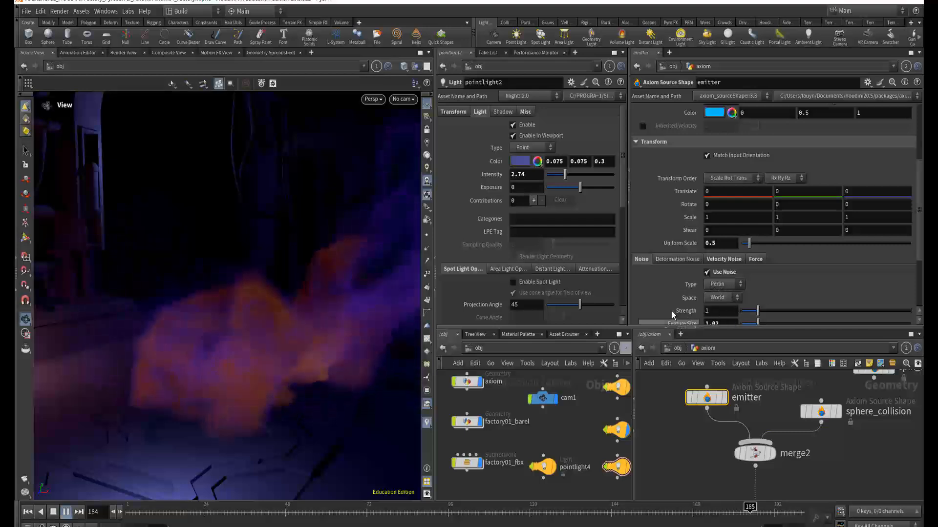
scroll(920, 283, "down", 4)
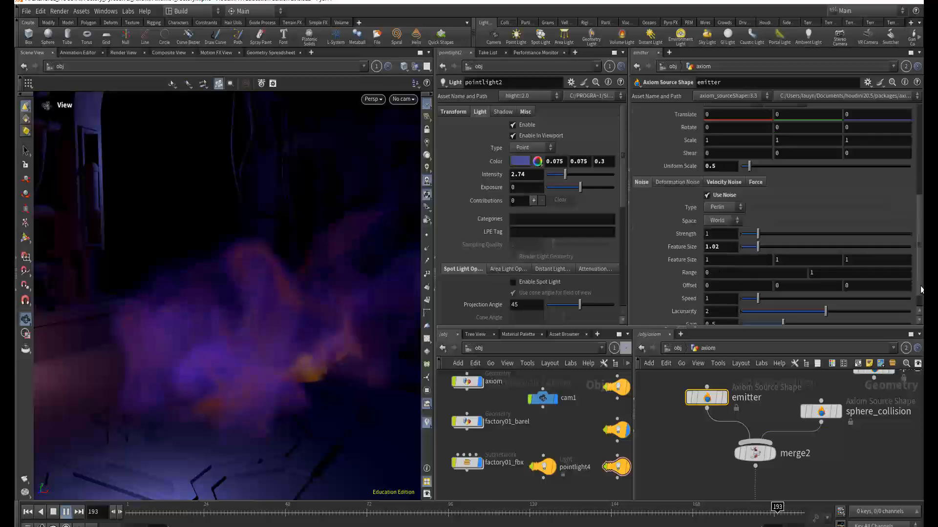
scroll(919, 271, "up", 1)
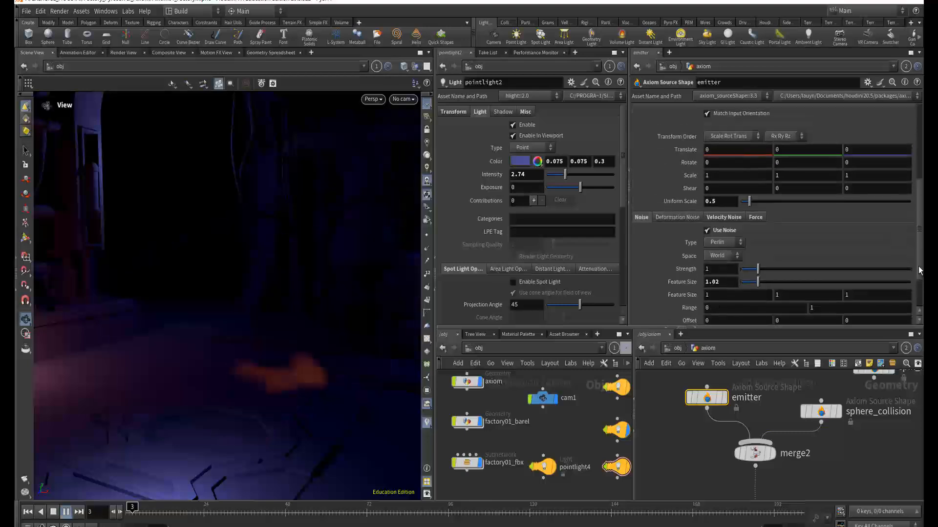